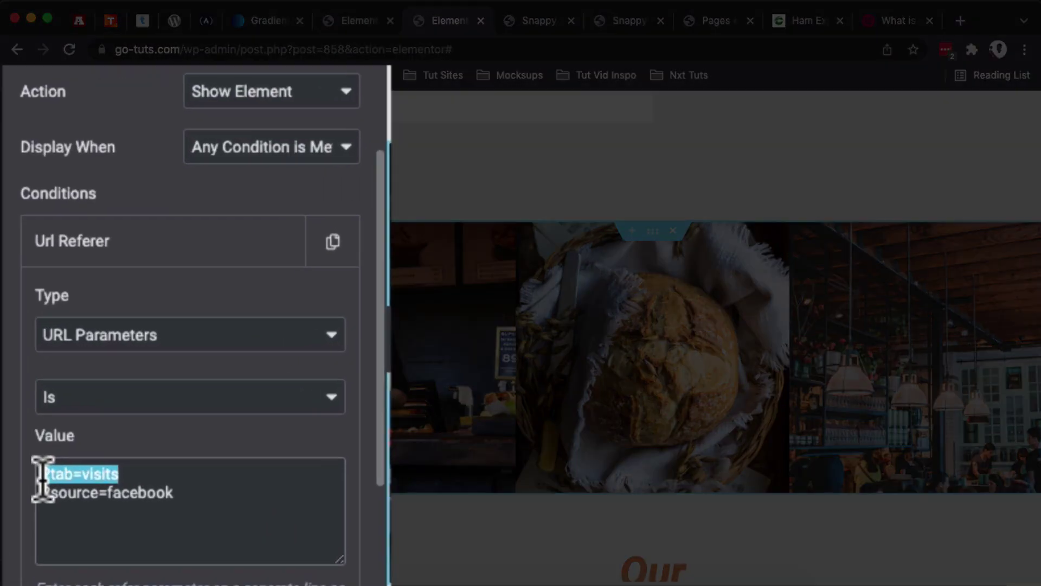
- Highlight the ?tab=visits and ?source=facebook URL parameters for reference
left_click(44, 473)
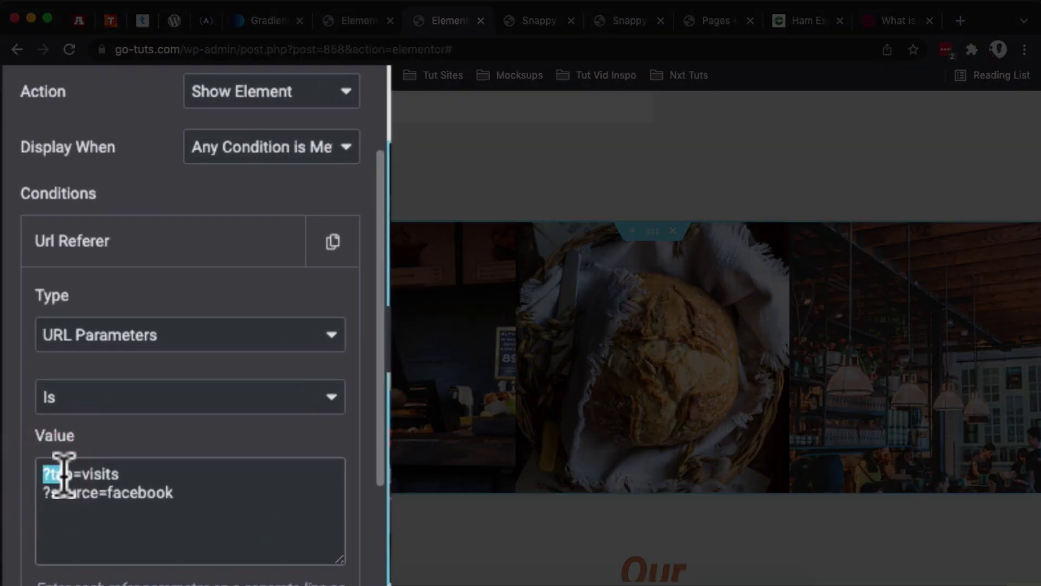
left_click_drag(87, 475, 129, 474)
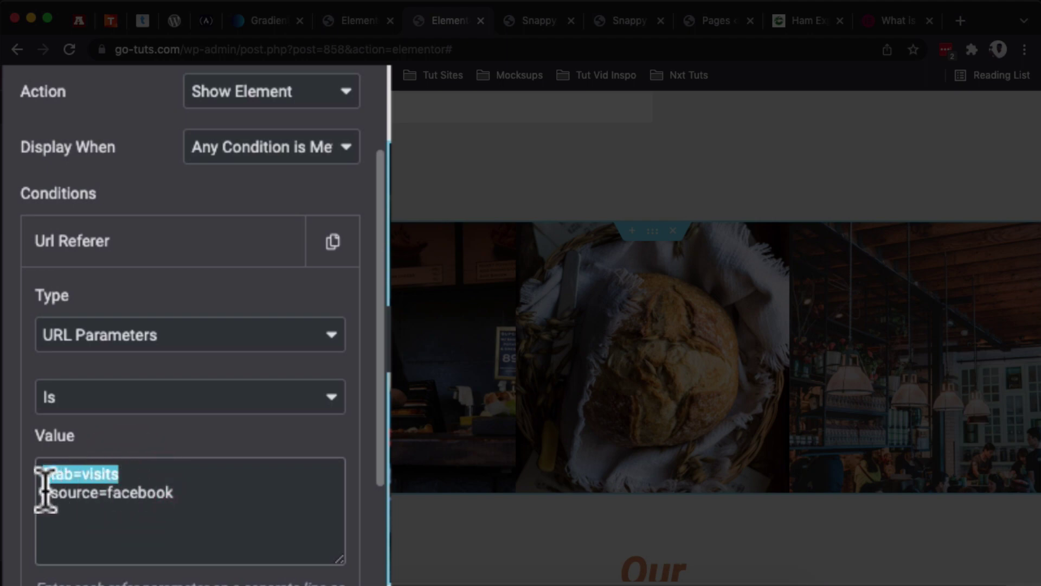
left_click_drag(44, 492, 193, 490)
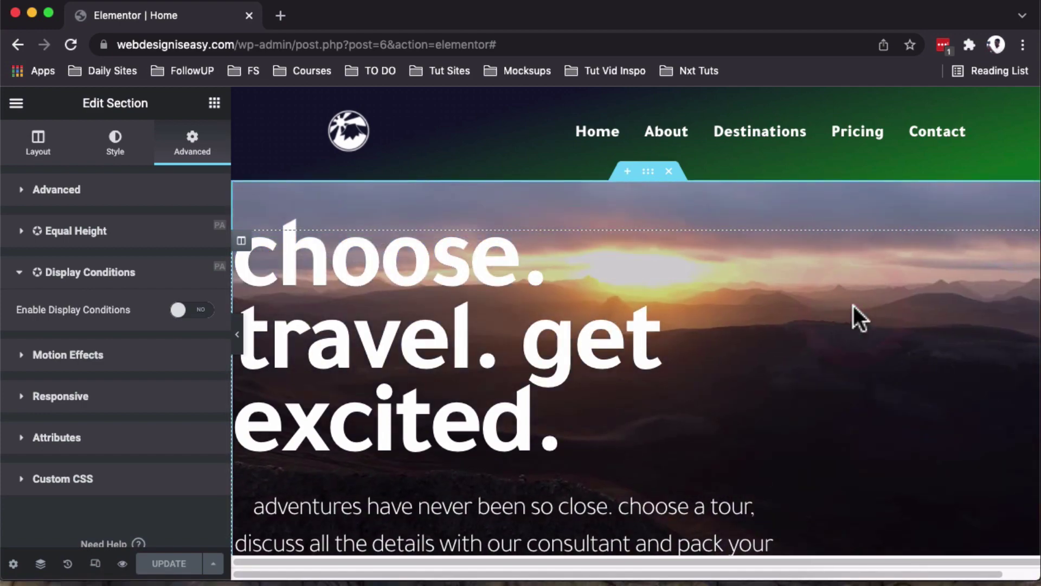
- Open the WordPress Plugins page through the 'plugi' quick search
key("super+e")
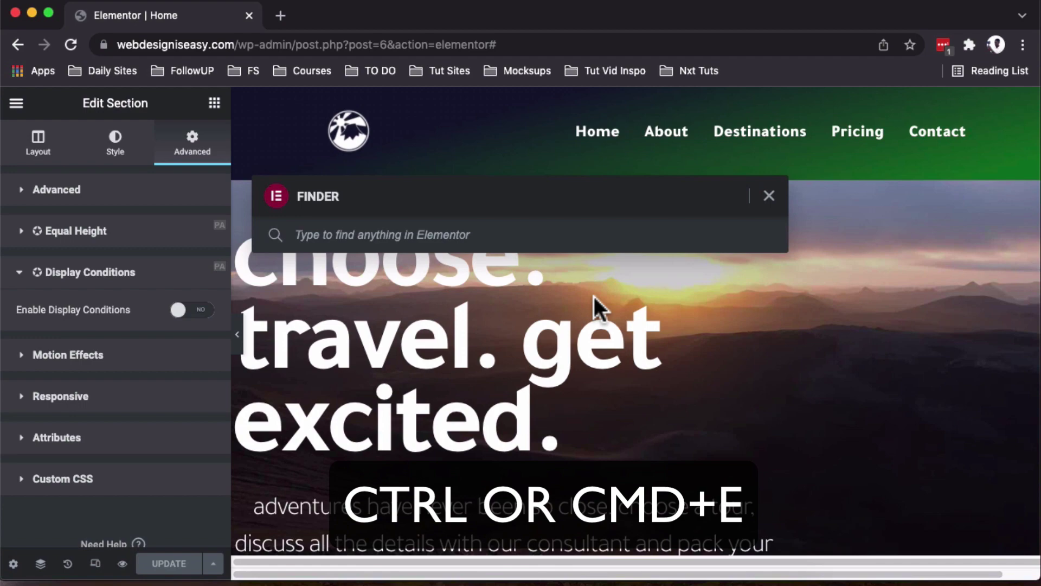
type("plugi")
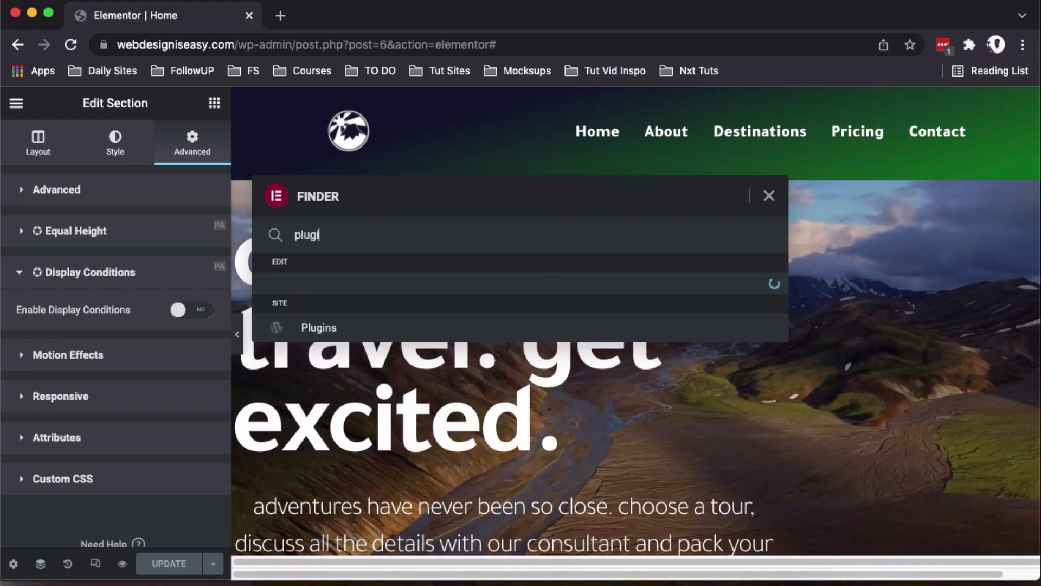
left_click(332, 295)
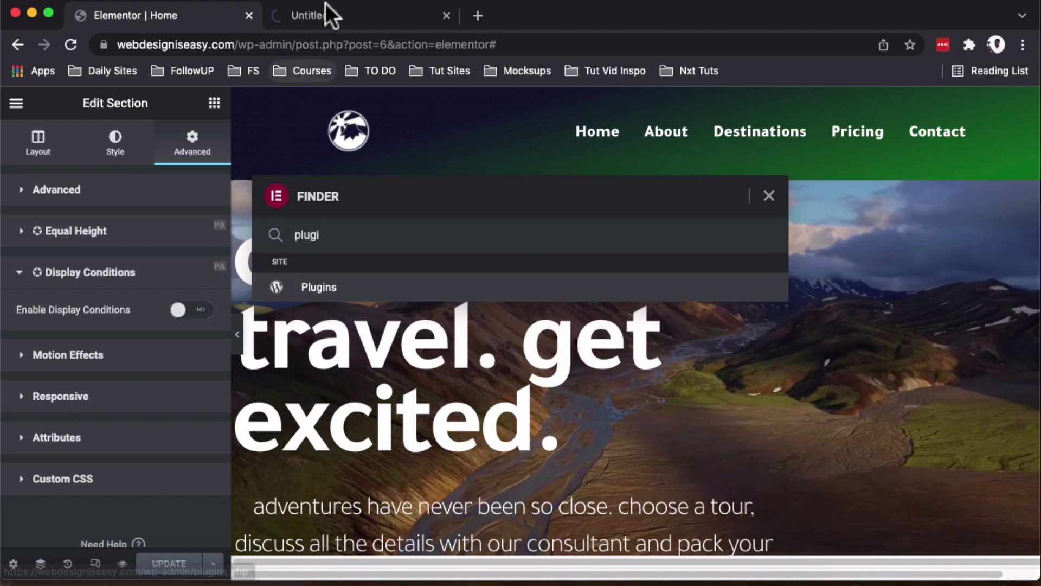
scroll(200, 449, "down", 5)
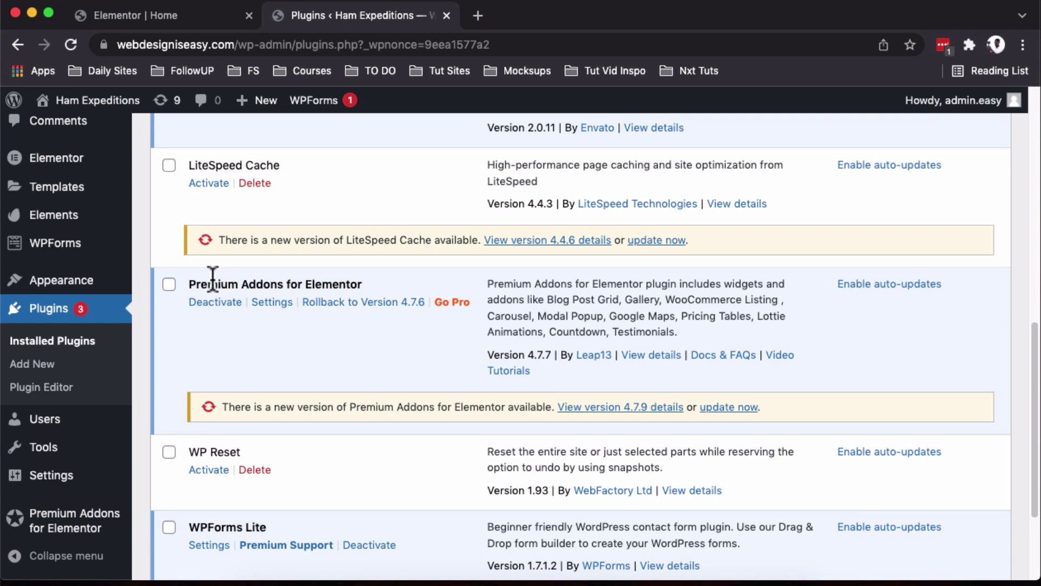
- Confirm Display Conditions is on in Premium Addons Global Features, then close that tab
left_click_drag(226, 282, 360, 284)
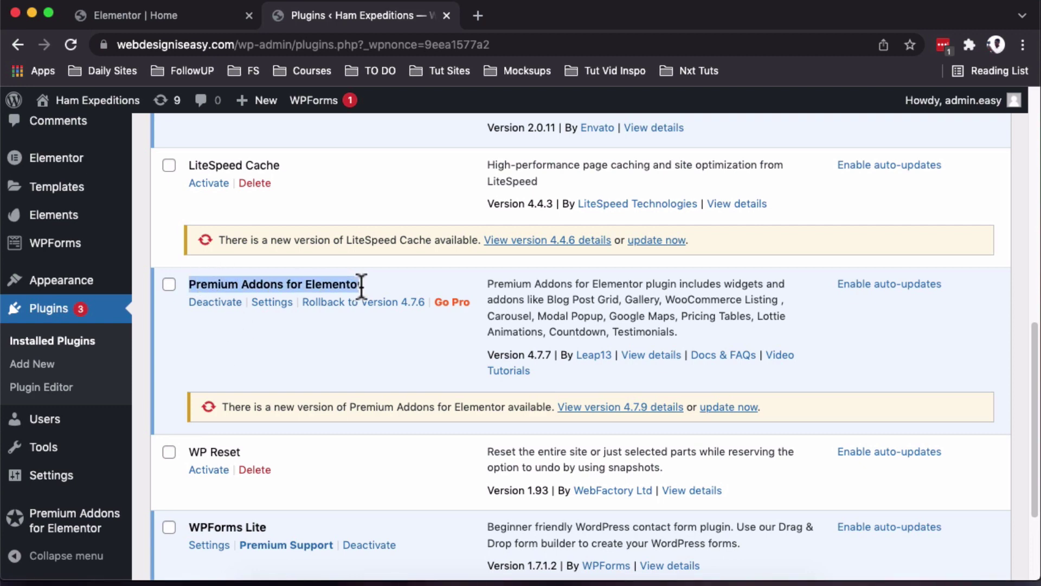
left_click(192, 283)
left_click_drag(234, 283, 356, 283)
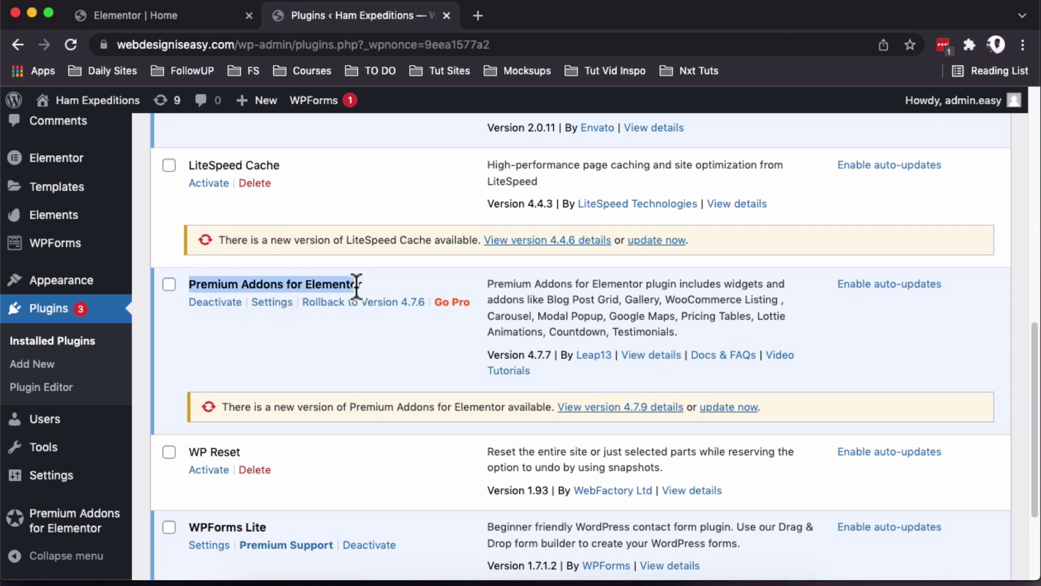
left_click(71, 522)
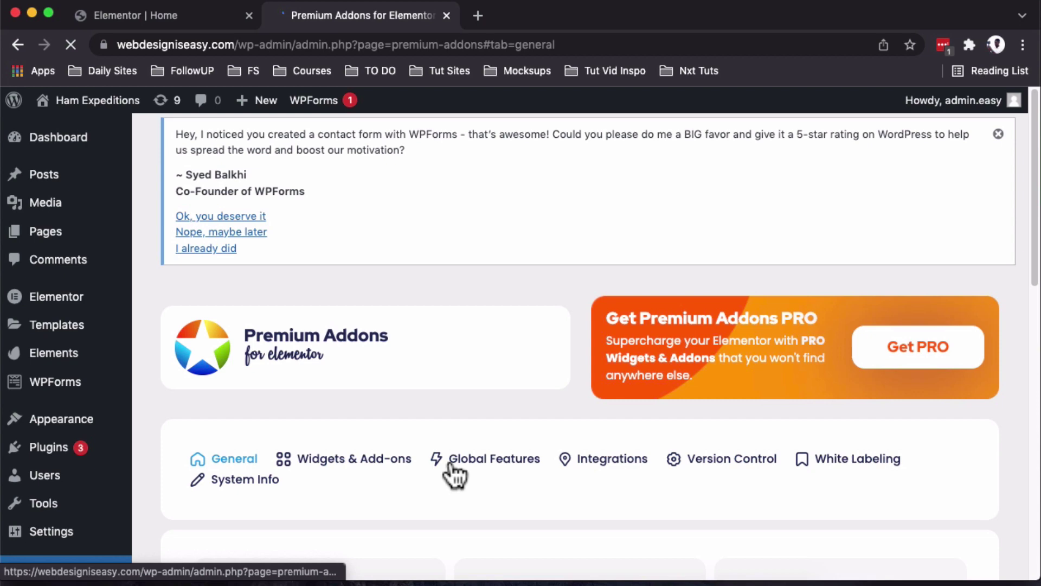
left_click(450, 465)
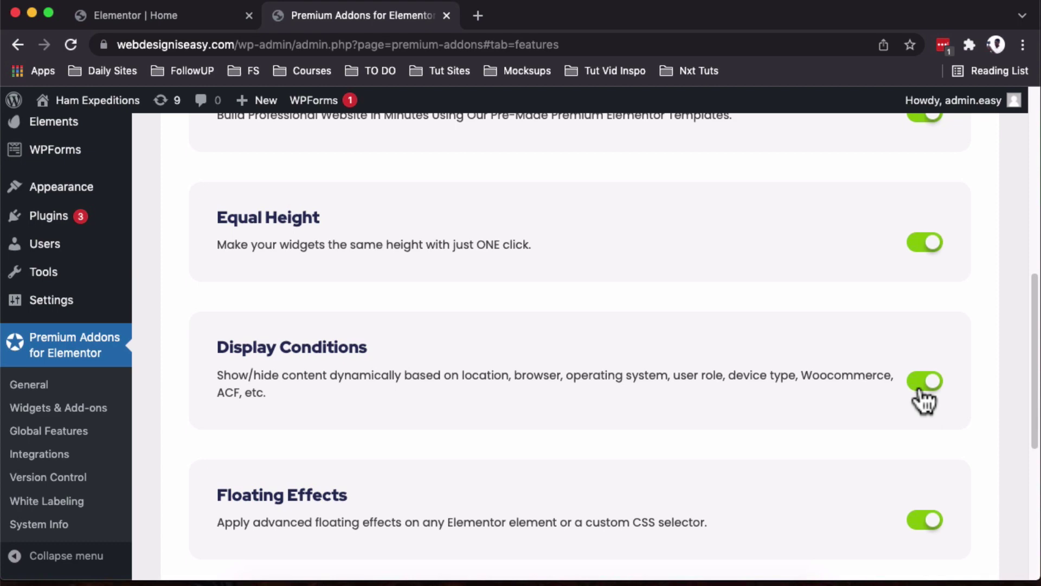
left_click(447, 17)
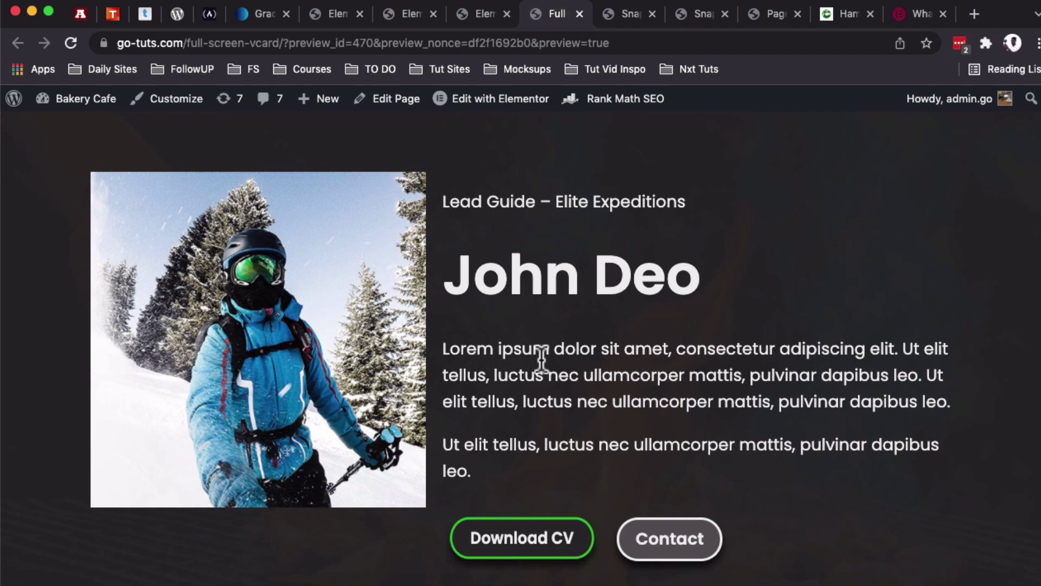
- Open the Download CV button's Advanced > Display Conditions settings
left_click(475, 7)
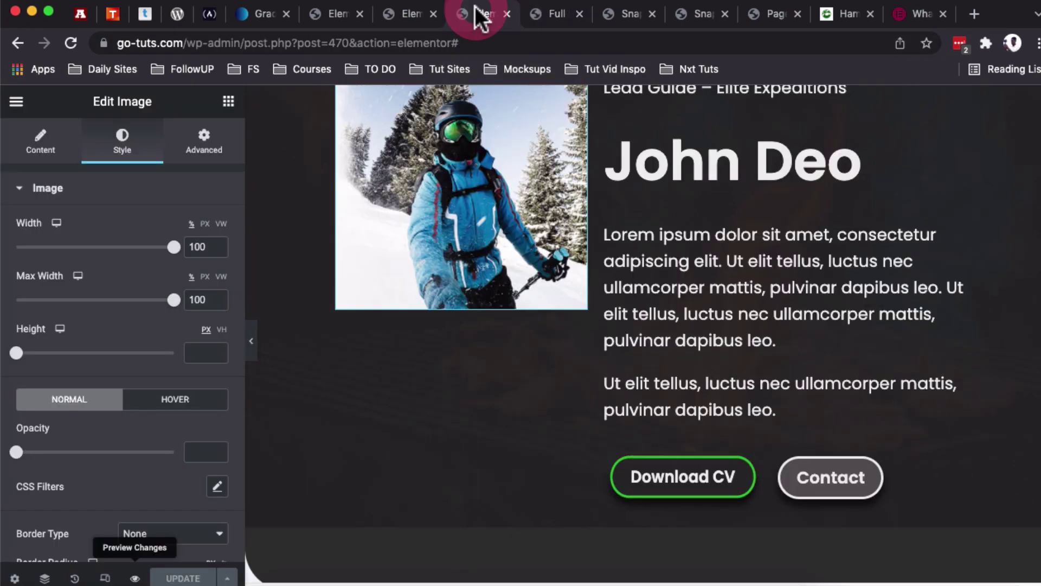
left_click(767, 490)
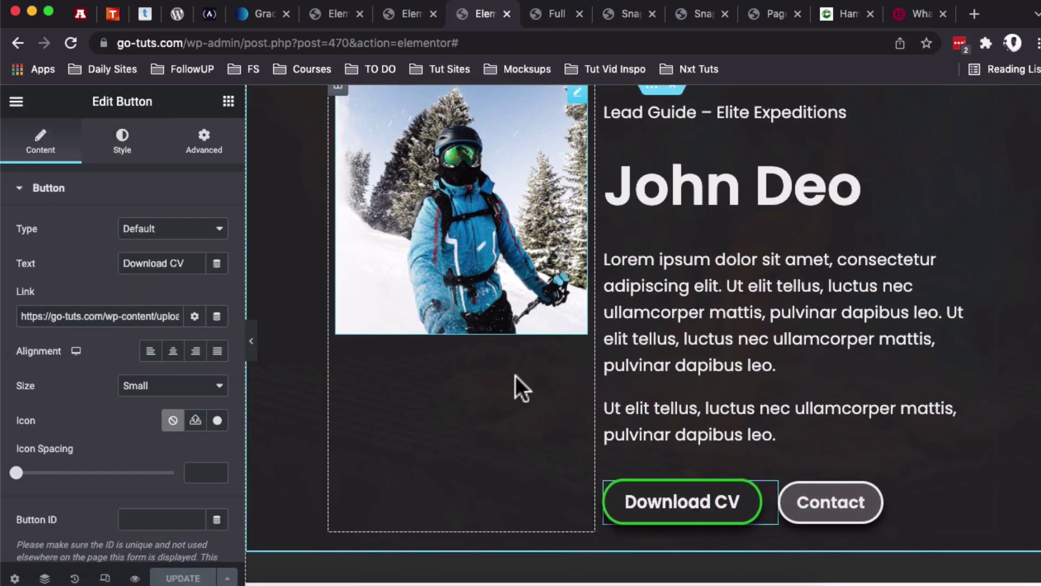
left_click(200, 155)
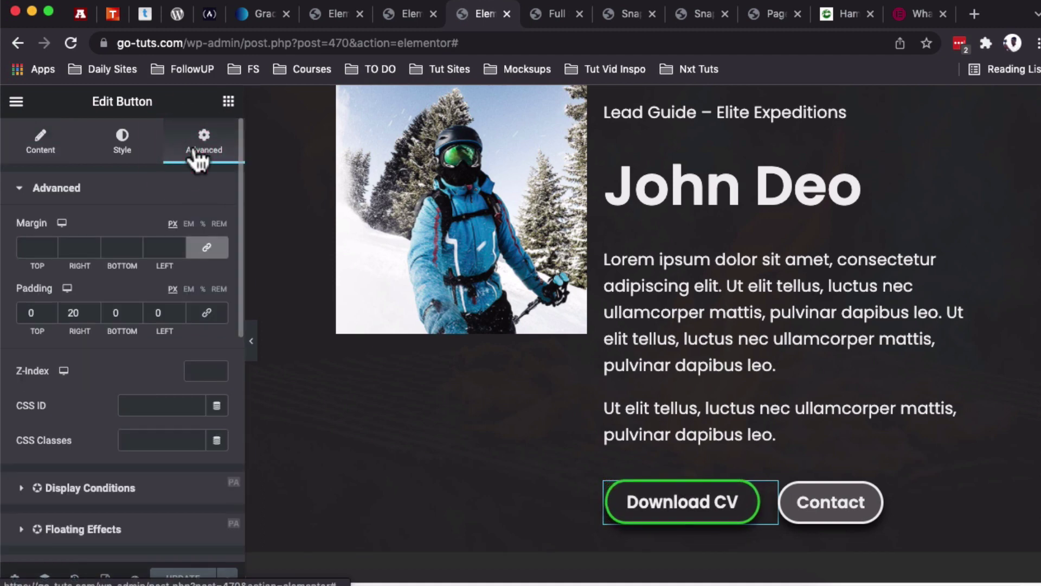
left_click(86, 487)
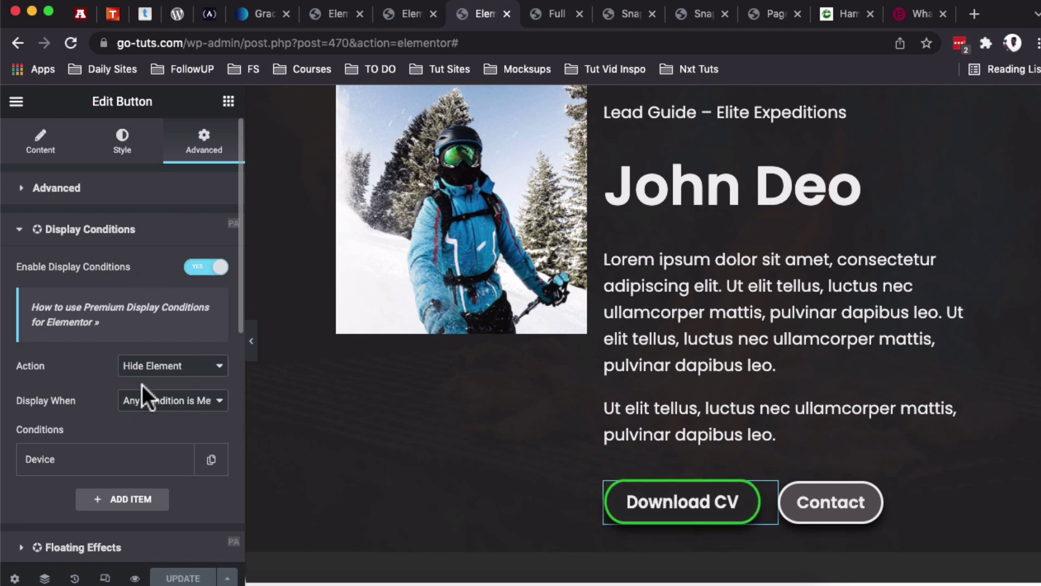
scroll(142, 385, "down", 2)
- Set Hide Element, Any Condition is Met, Device is Small Screens, and update the page
left_click(158, 277)
left_click(159, 277)
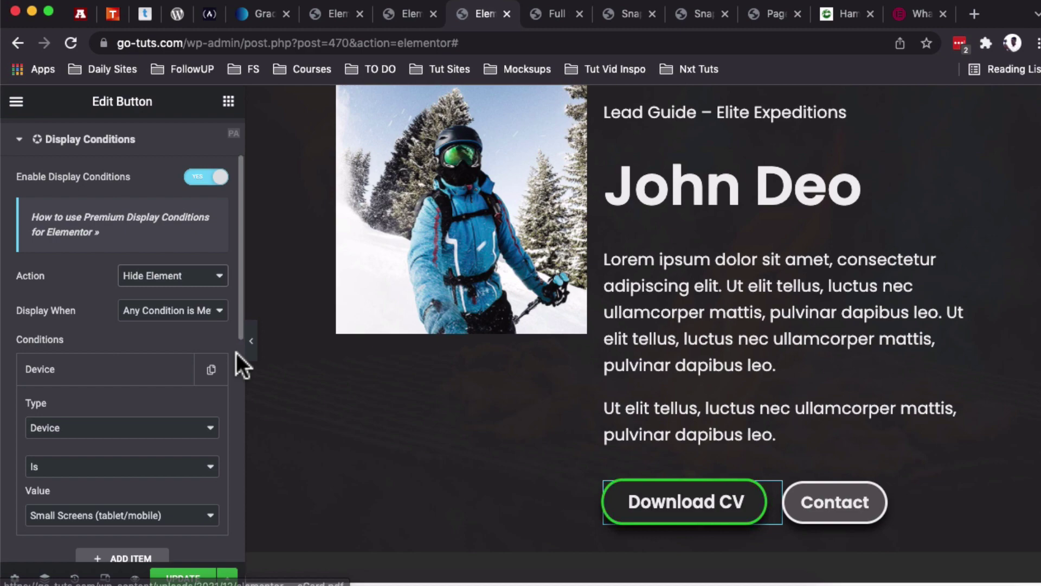
left_click(163, 310)
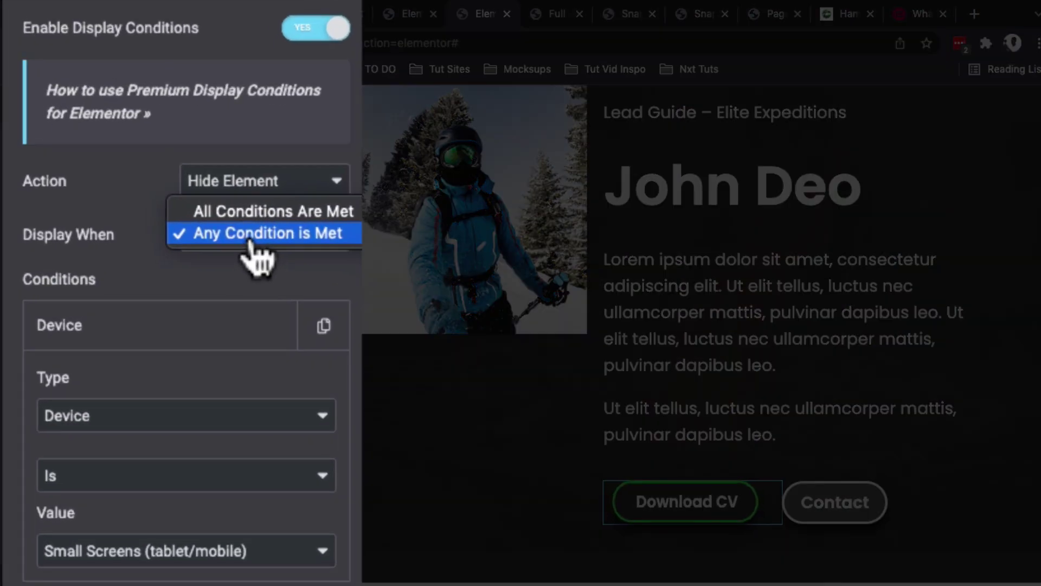
left_click(251, 238)
left_click(164, 323)
left_click(166, 330)
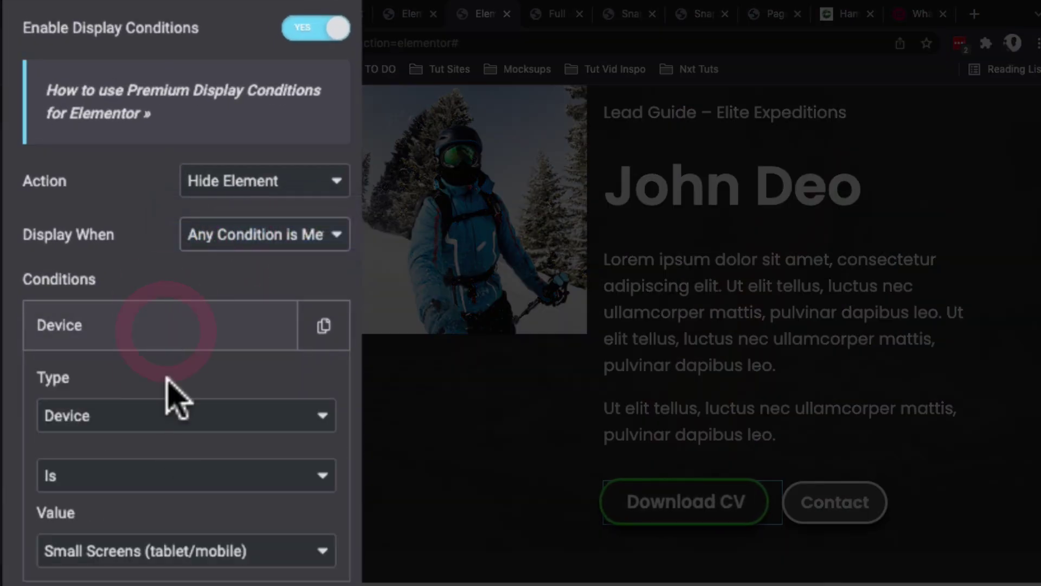
scroll(167, 458, "down", 1)
left_click(157, 388)
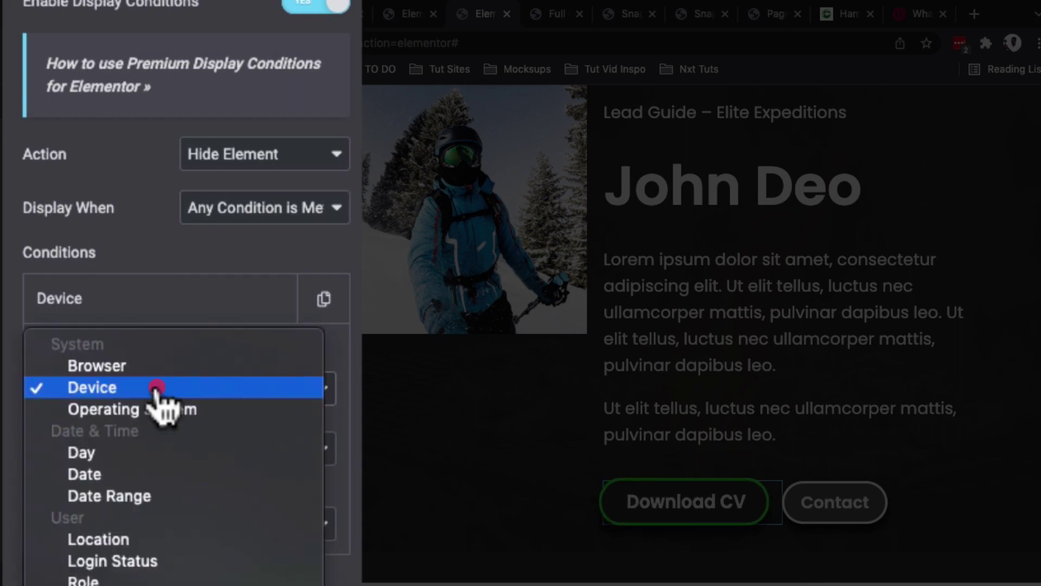
left_click(157, 387)
scroll(165, 450, "down", 1)
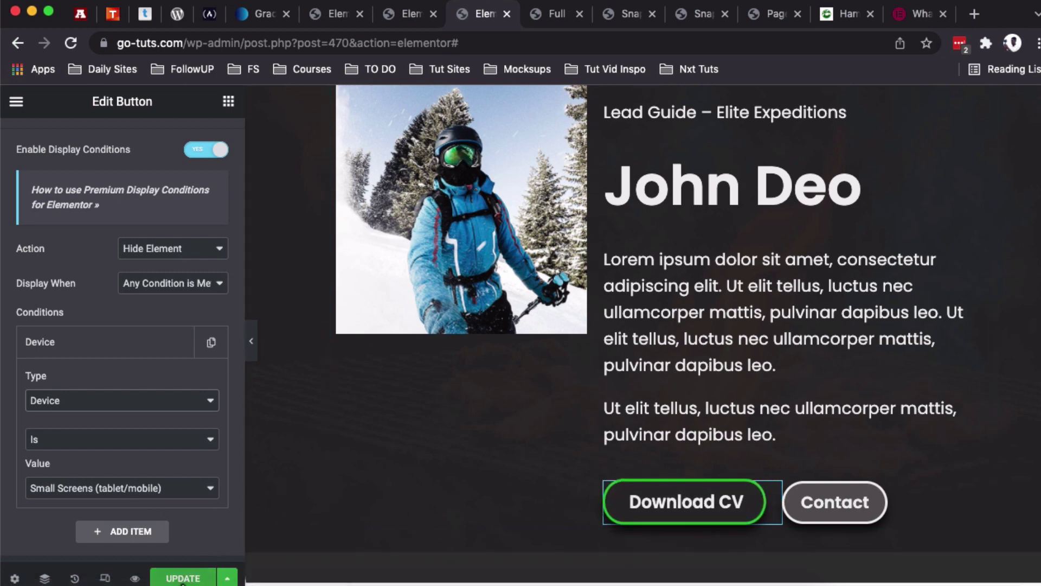
left_click(183, 577)
- Preview the vCard in the device simulator on iPhone and iPad Mini, seeing only Contact
left_click(550, 13)
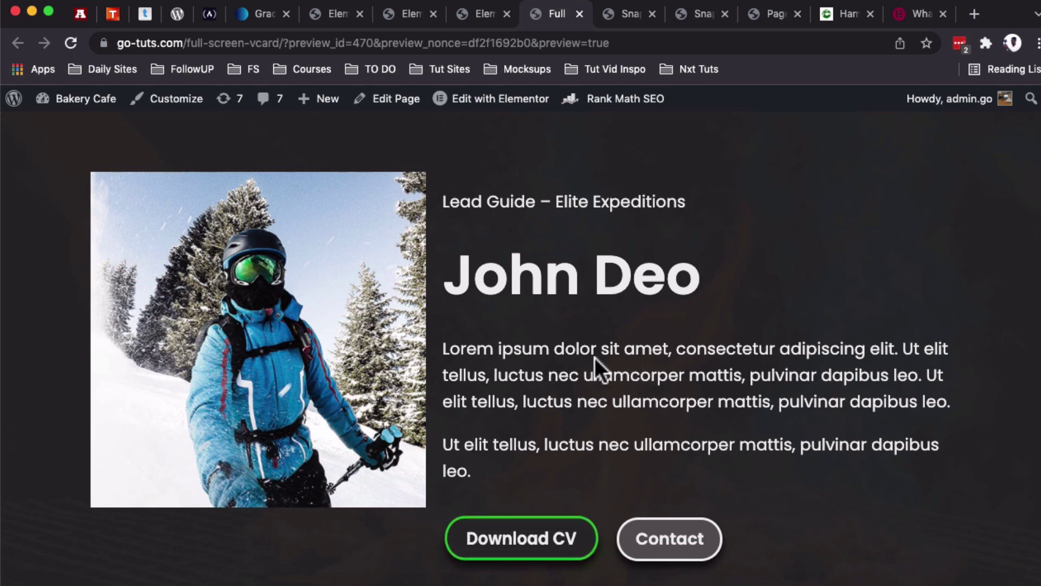
left_click(985, 44)
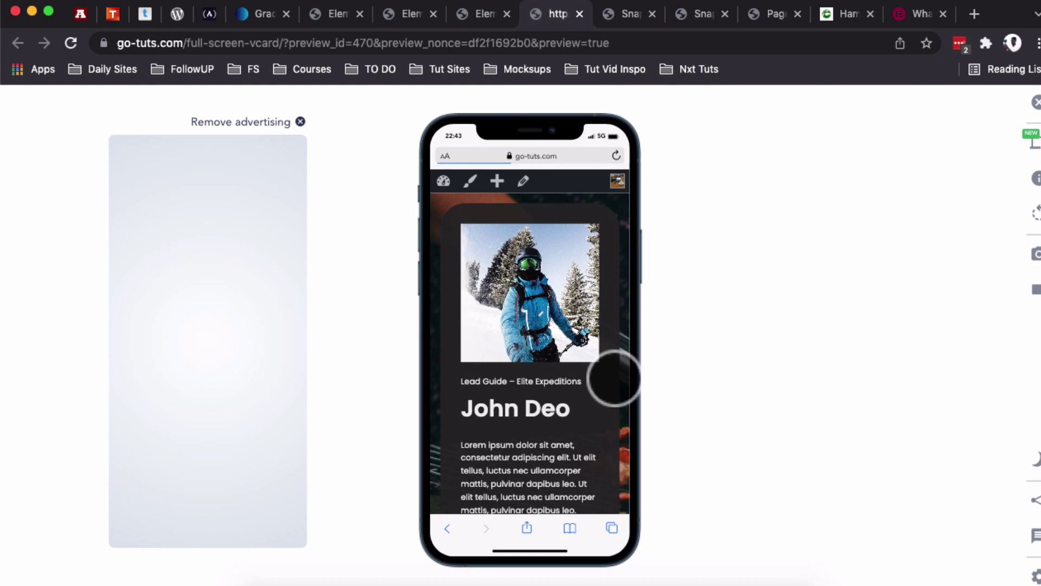
scroll(613, 378, "down", 5)
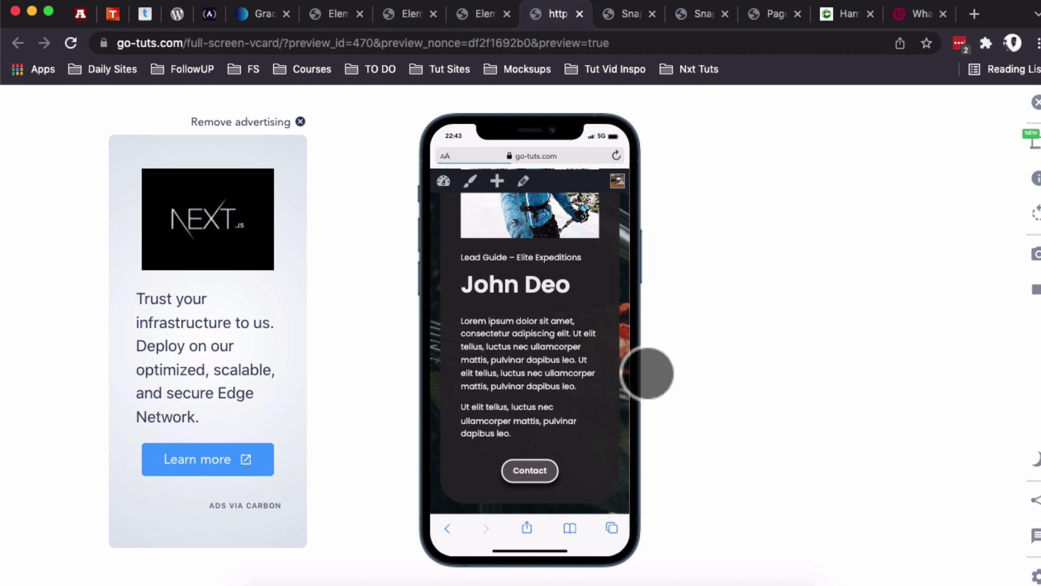
left_click(1034, 144)
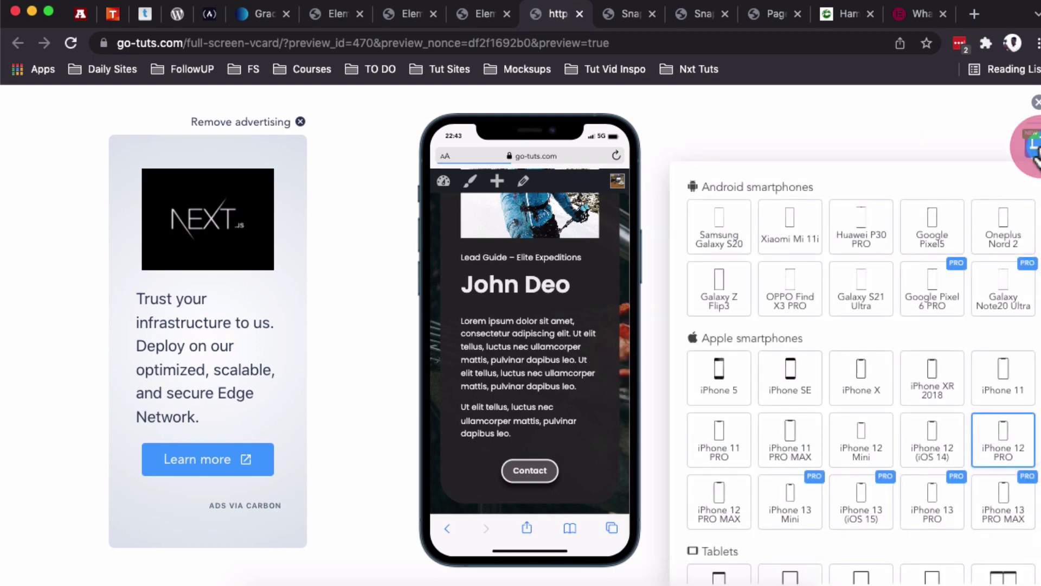
scroll(724, 434, "down", 3)
left_click(723, 454)
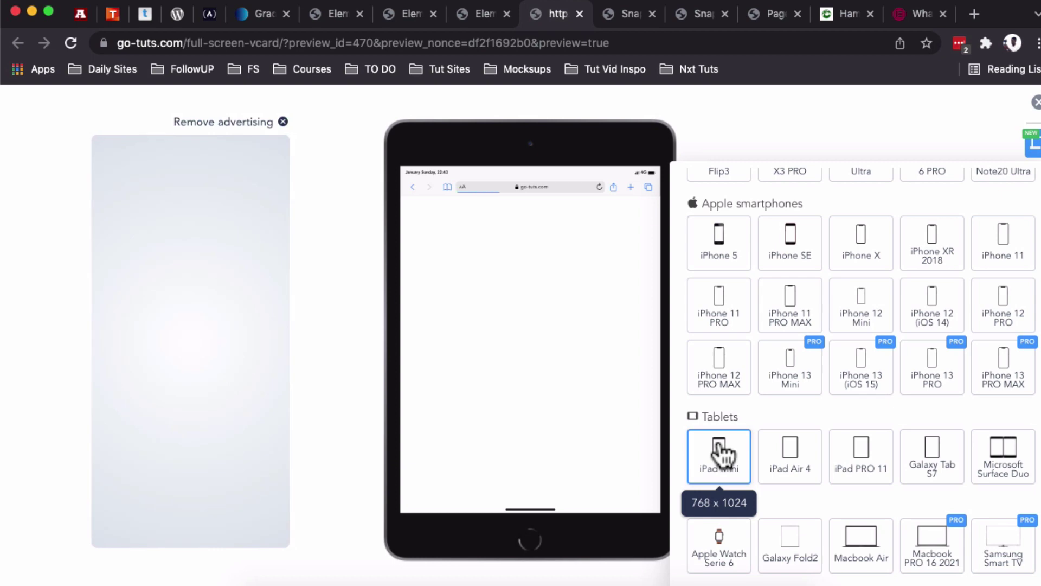
scroll(556, 361, "down", 2)
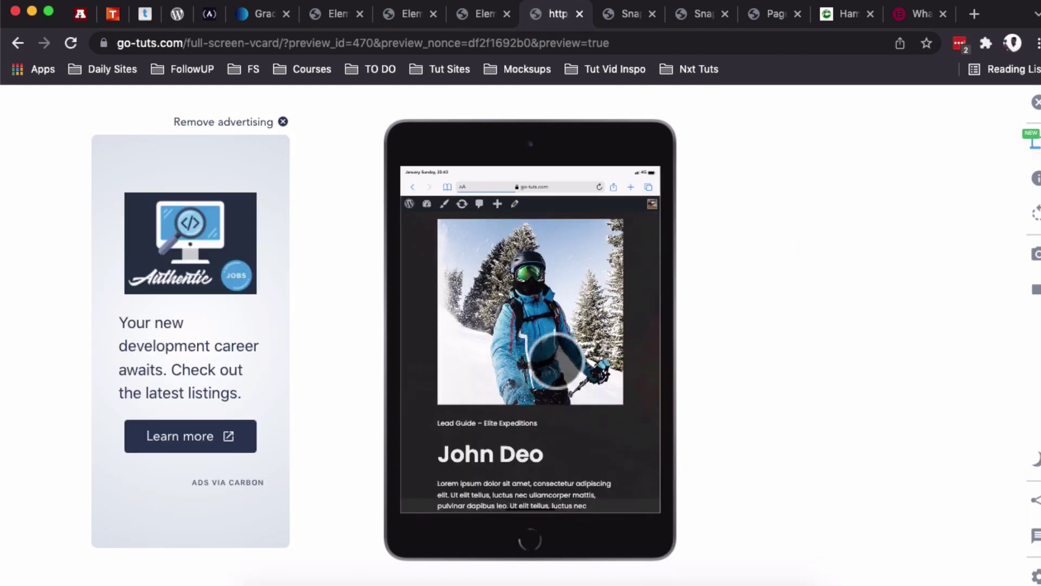
scroll(556, 361, "down", 3)
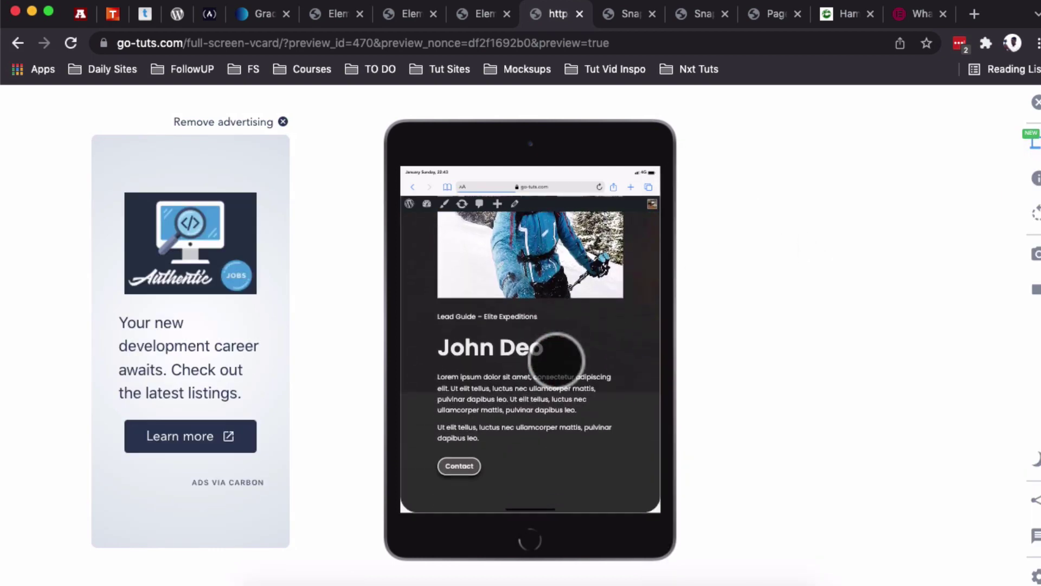
key("ctrl+shift+Tab")
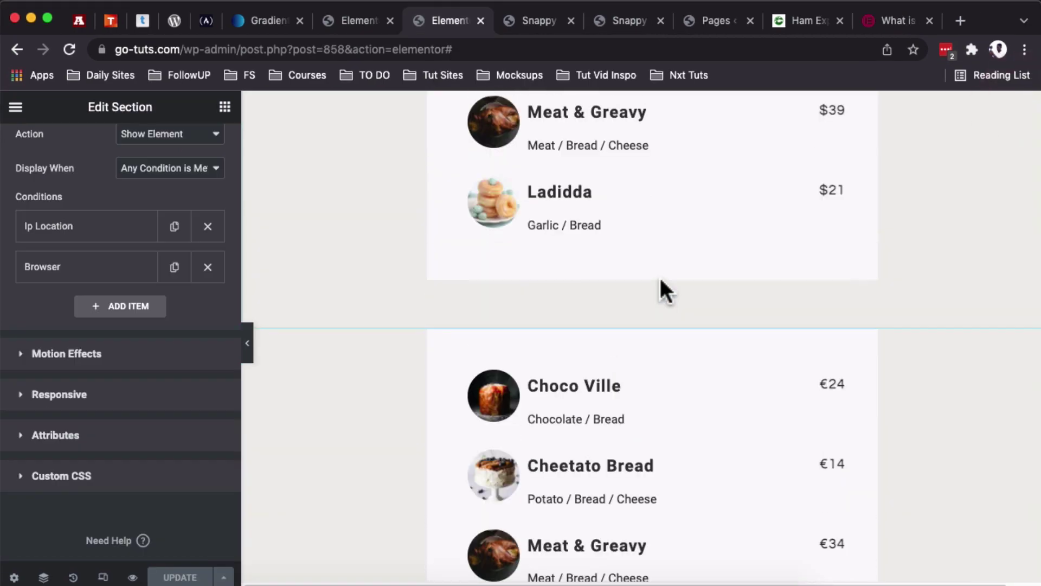
scroll(659, 275, "up", 20)
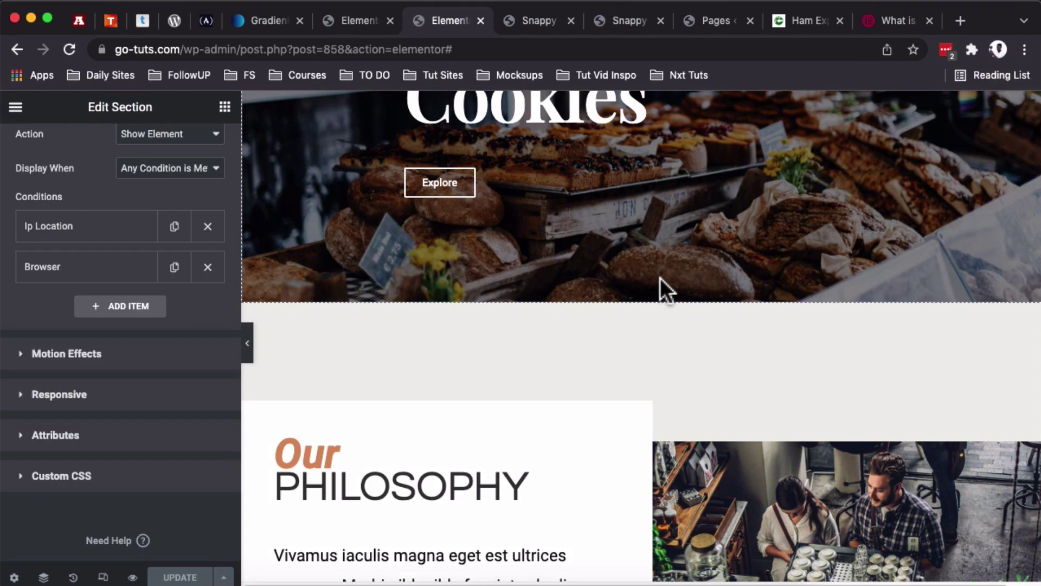
scroll(659, 279, "down", 12)
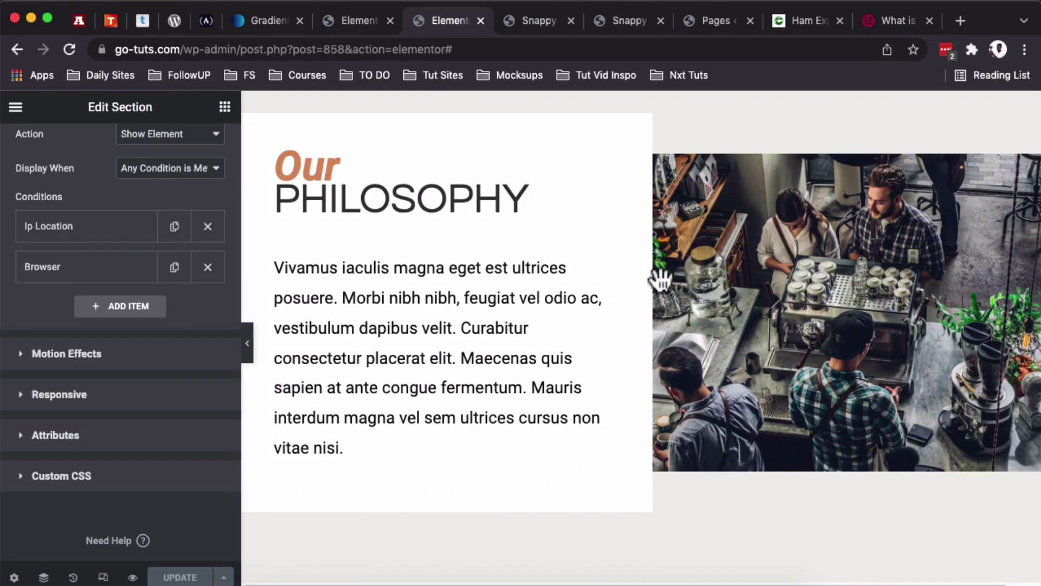
scroll(659, 299, "down", 4)
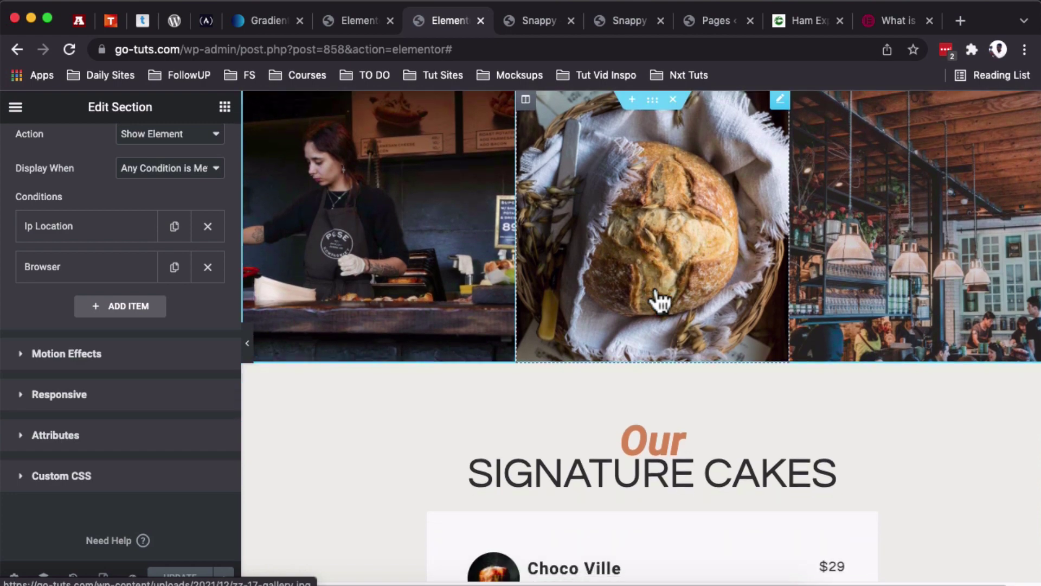
scroll(656, 288, "down", 5)
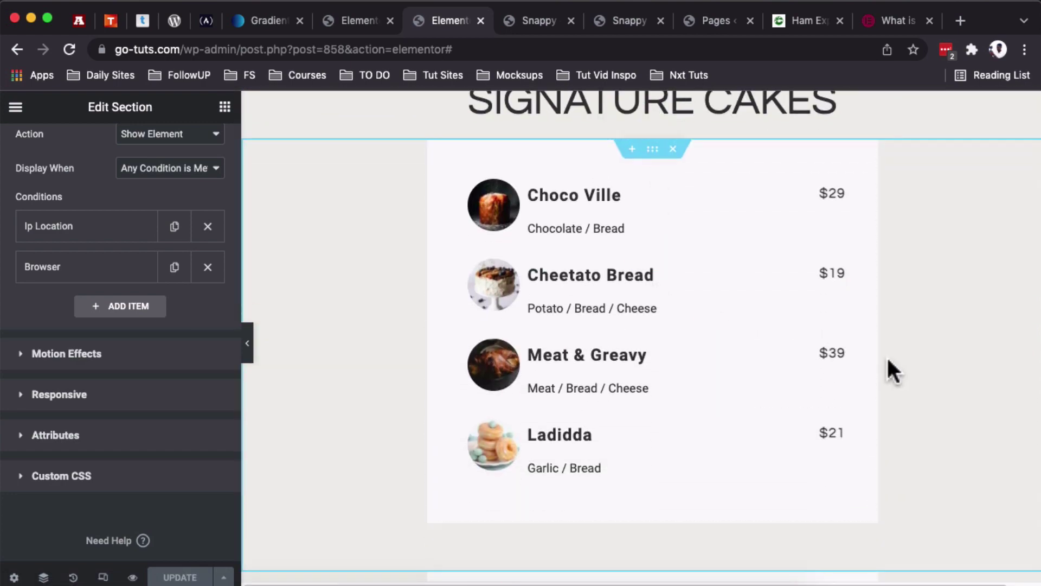
scroll(903, 390, "down", 5)
scroll(903, 390, "up", 6)
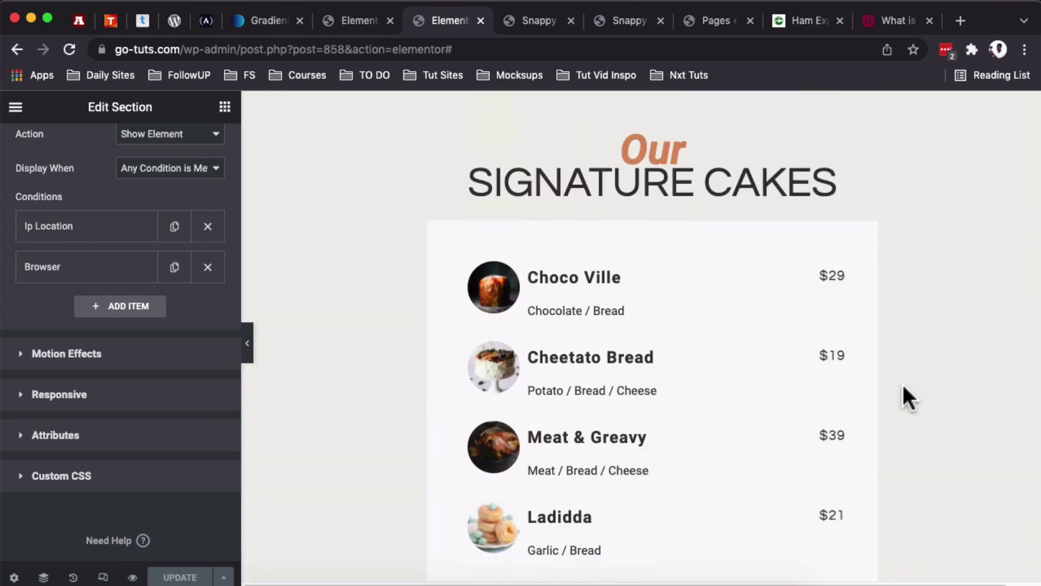
scroll(800, 429, "down", 8)
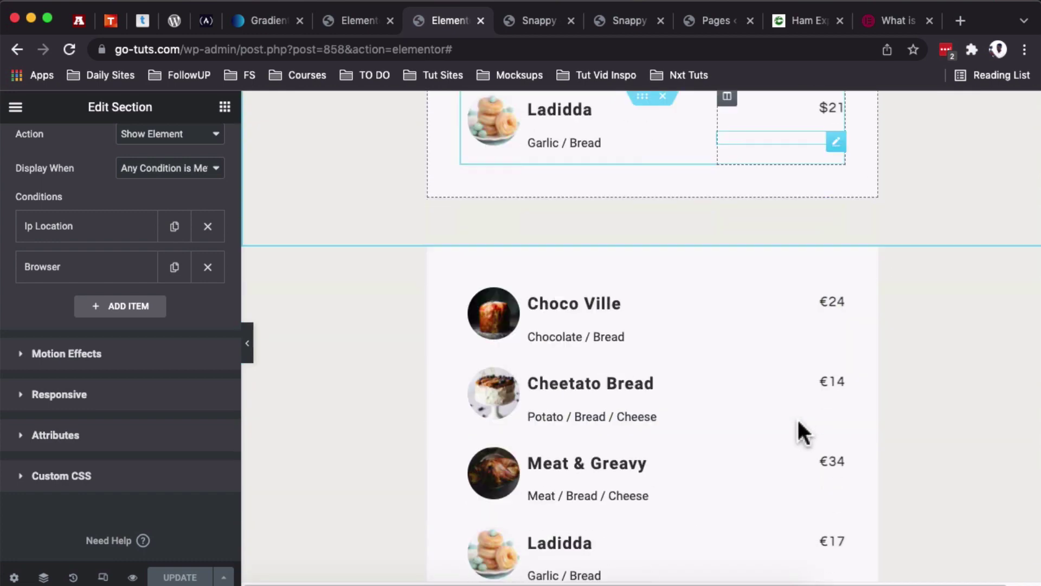
scroll(828, 358, "down", 5)
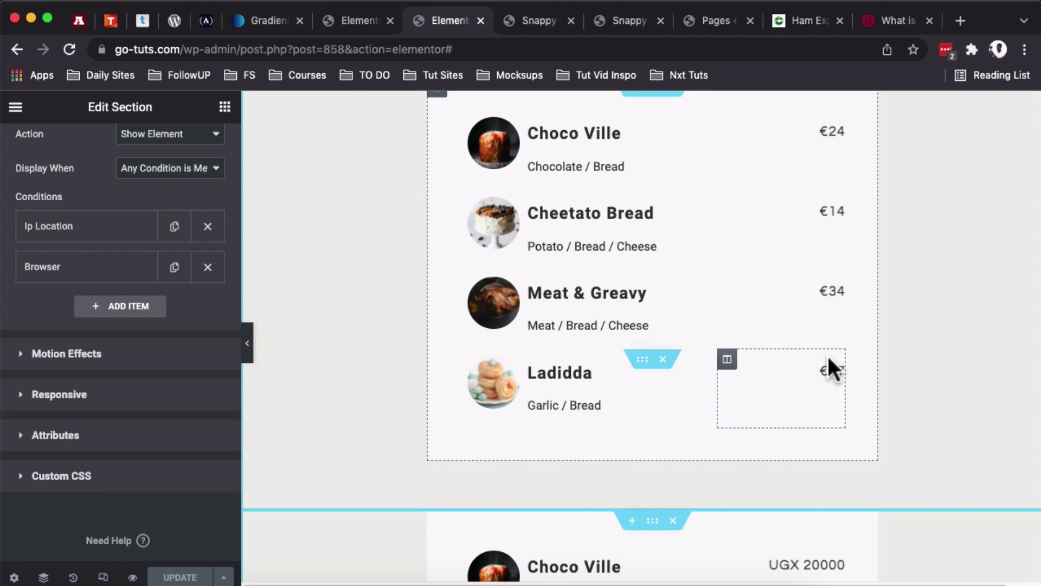
scroll(828, 358, "down", 5)
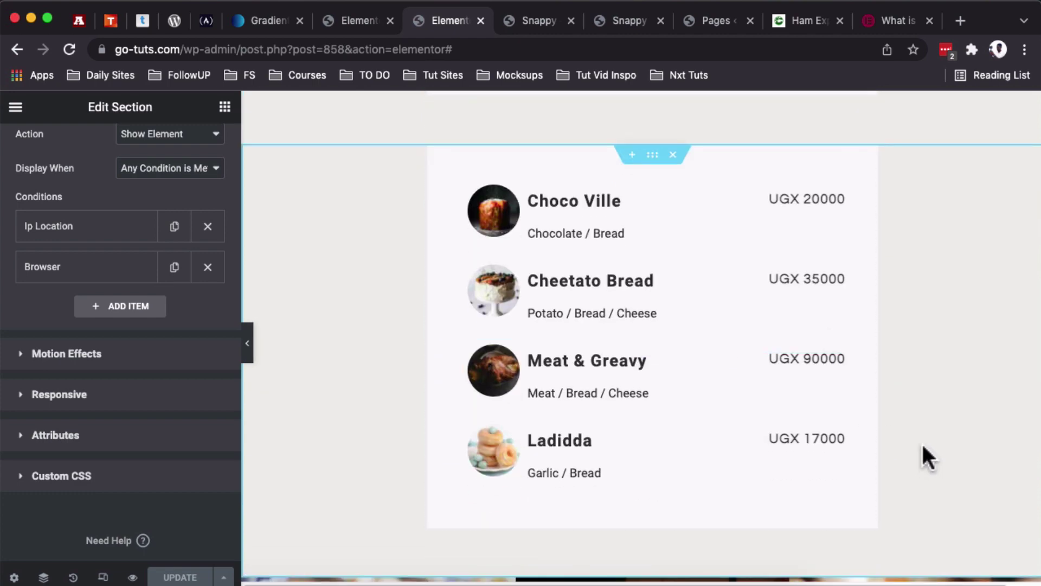
scroll(925, 455, "down", 1)
scroll(922, 444, "up", 14)
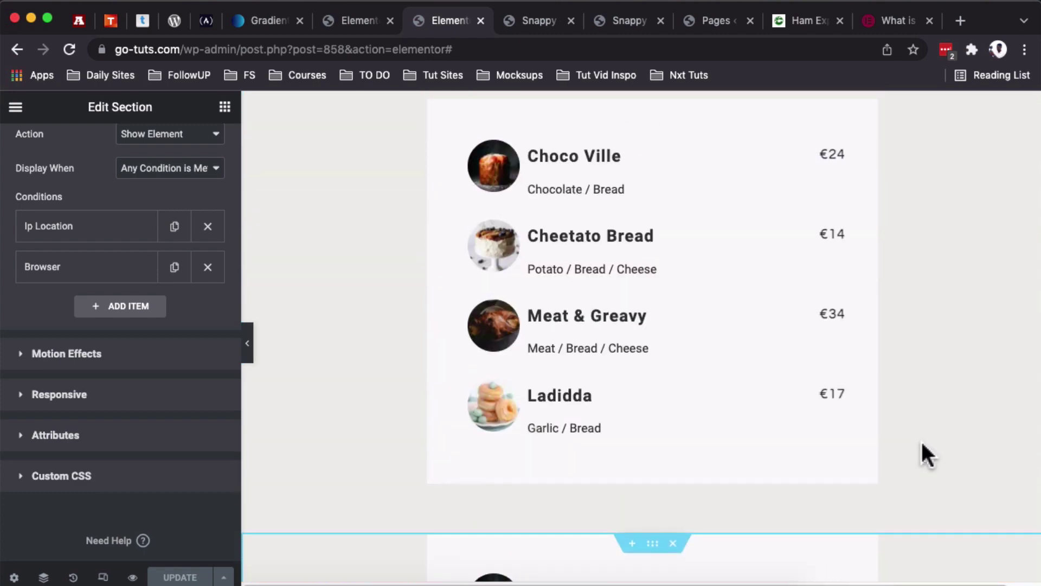
scroll(922, 443, "up", 5)
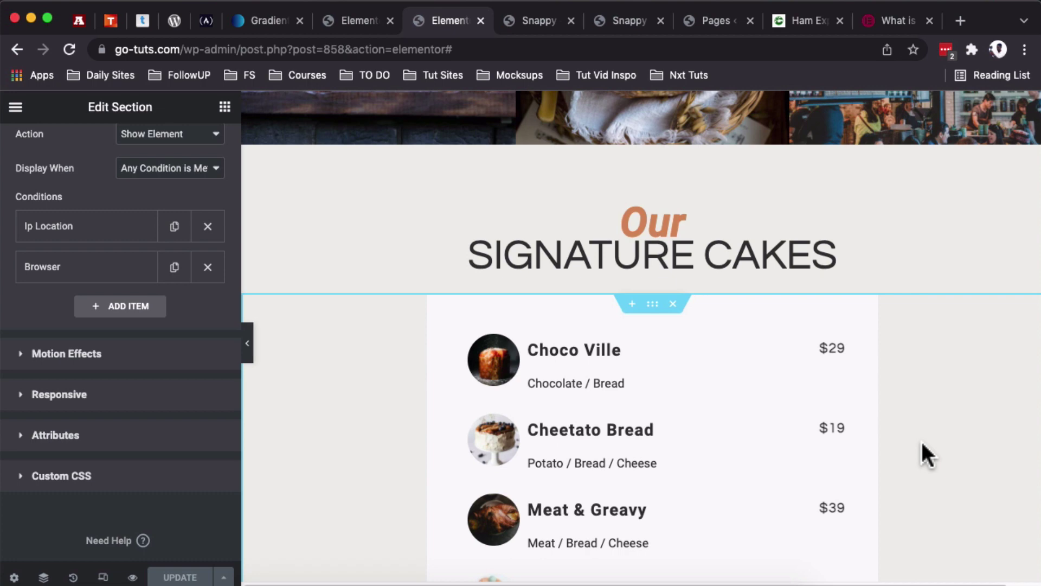
left_click(650, 309)
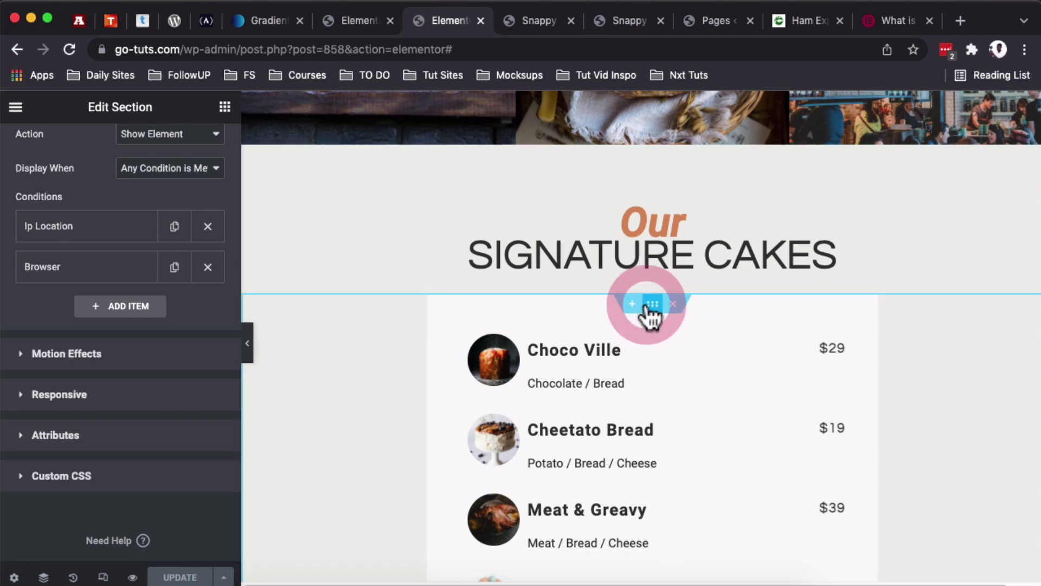
- Inspect the $ menu section's Browser display condition set to Google Chrome
left_click(195, 157)
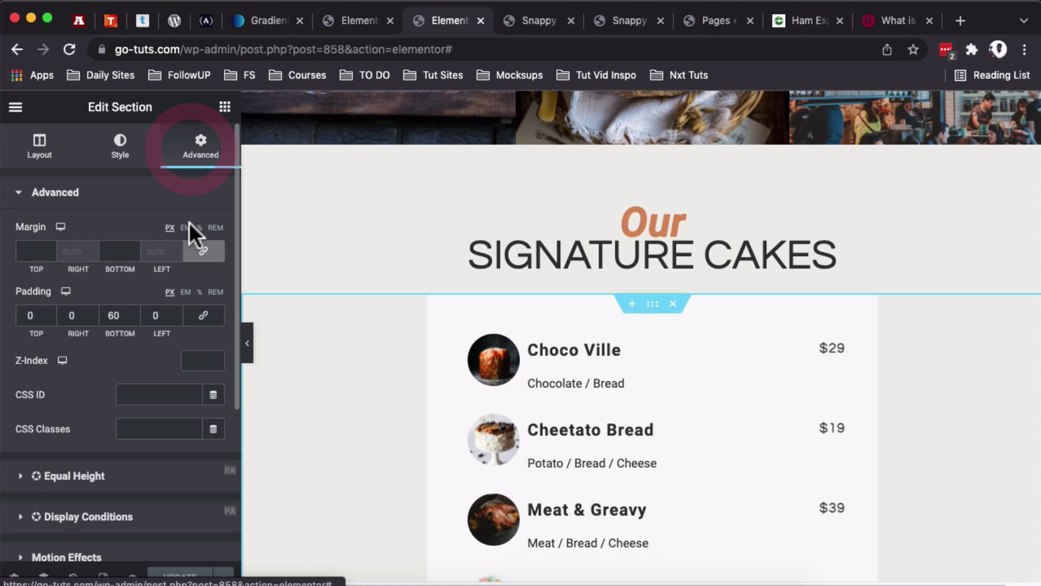
left_click(115, 518)
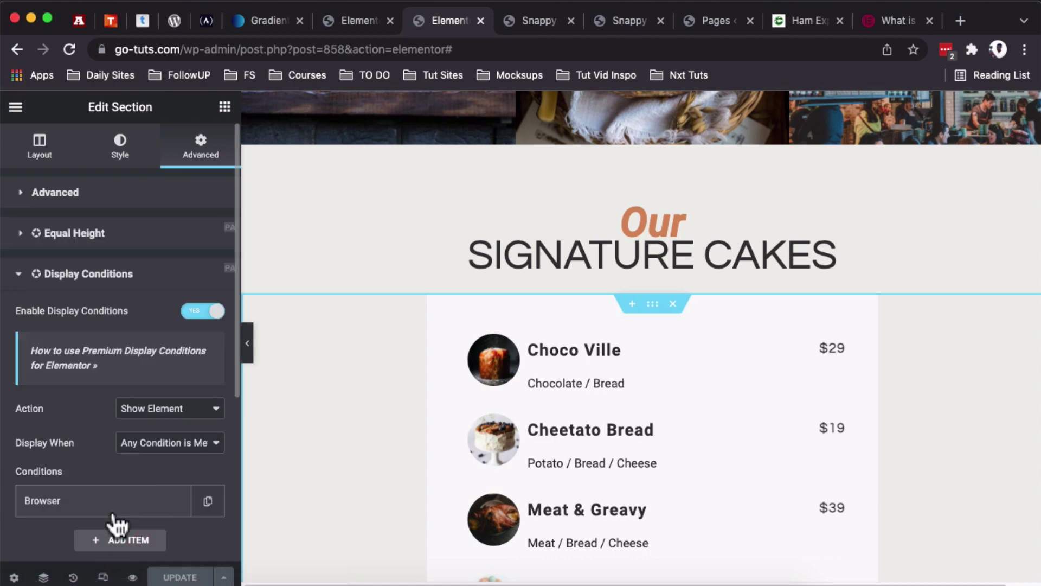
scroll(102, 415, "down", 5)
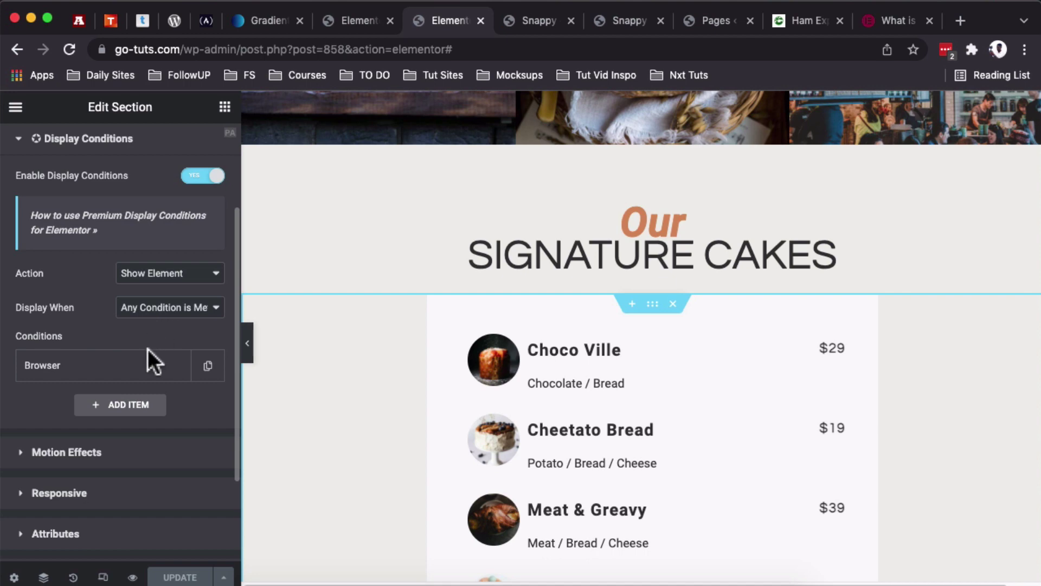
left_click(152, 369)
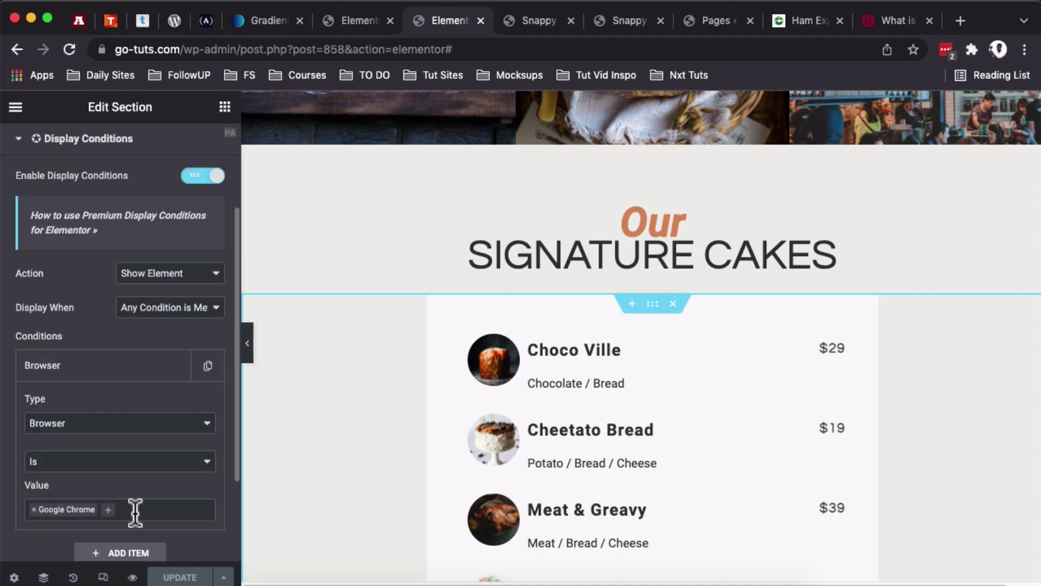
scroll(525, 445, "down", 1)
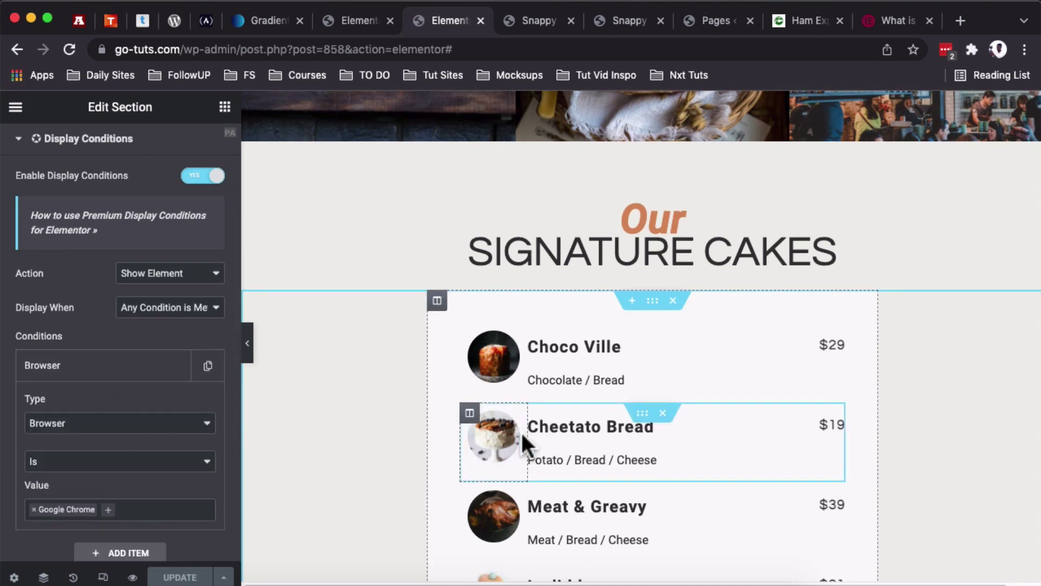
scroll(526, 444, "down", 3)
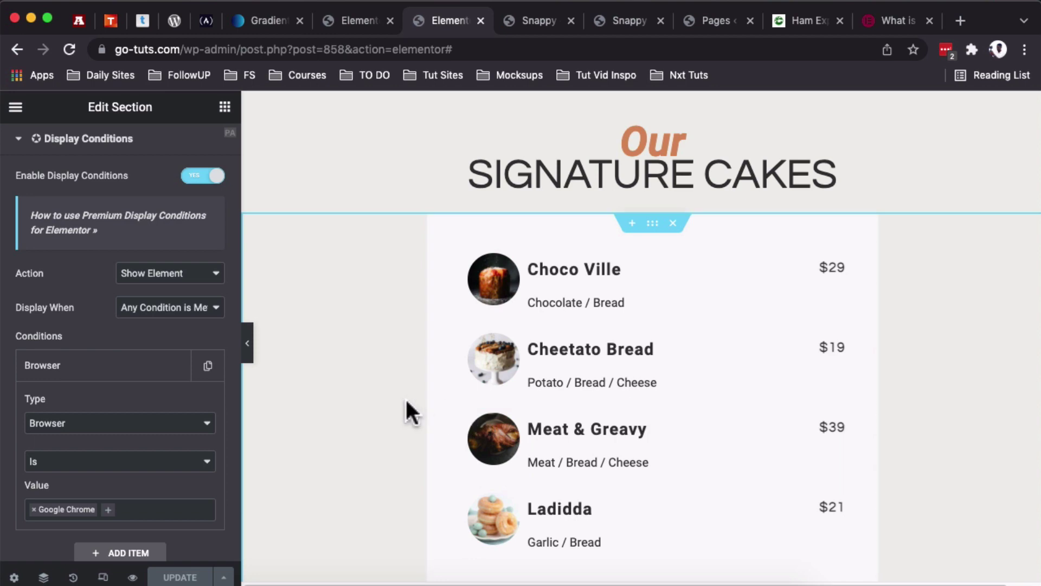
- Preview the page in a new tab and scroll to the $-priced cake menu
left_click(132, 577)
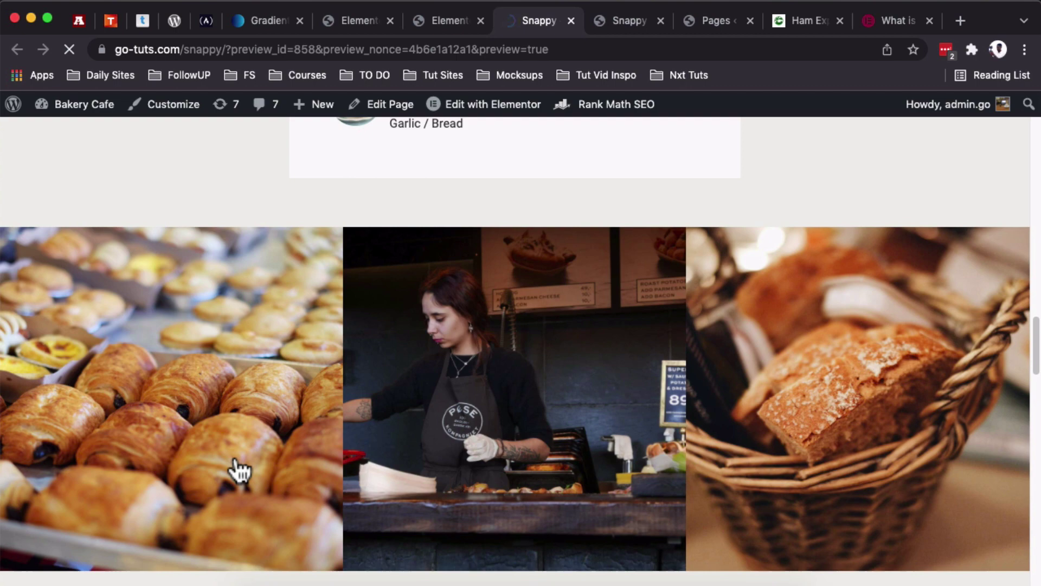
scroll(516, 332, "down", 2)
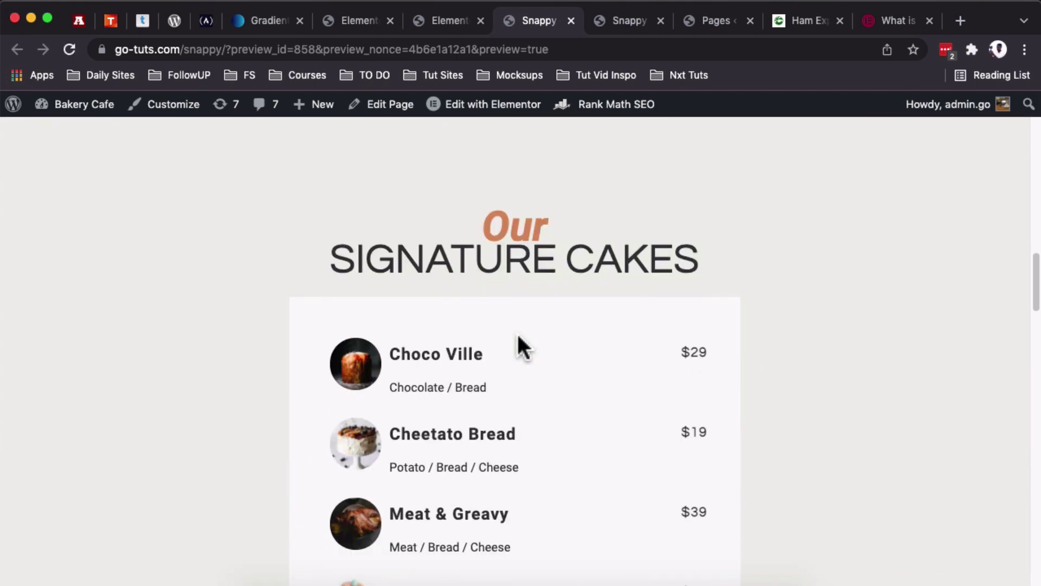
scroll(518, 337, "down", 3)
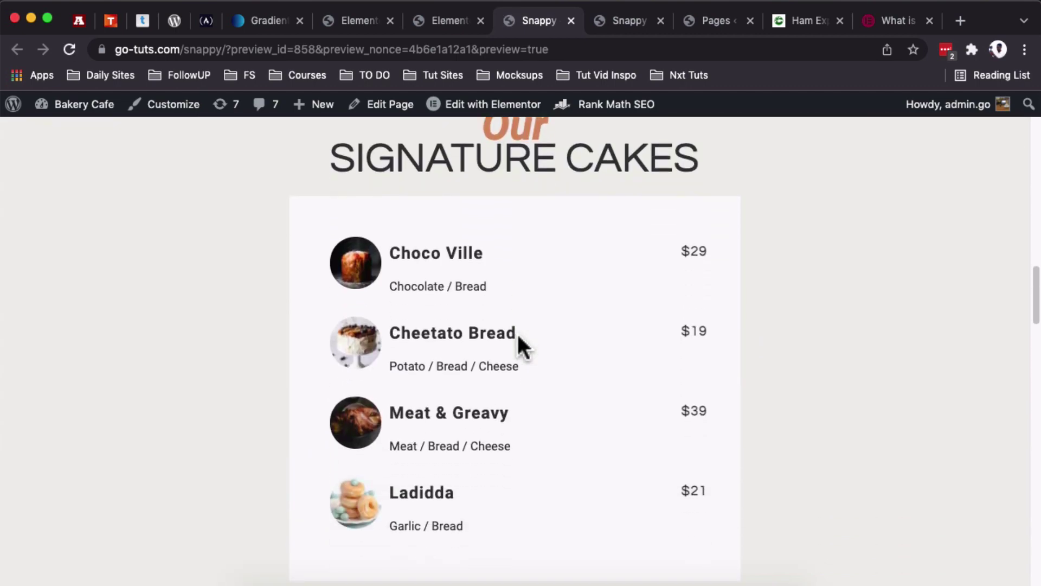
- Back in the editor, open the €-priced menu section's Display Conditions
left_click(439, 19)
scroll(525, 278, "down", 8)
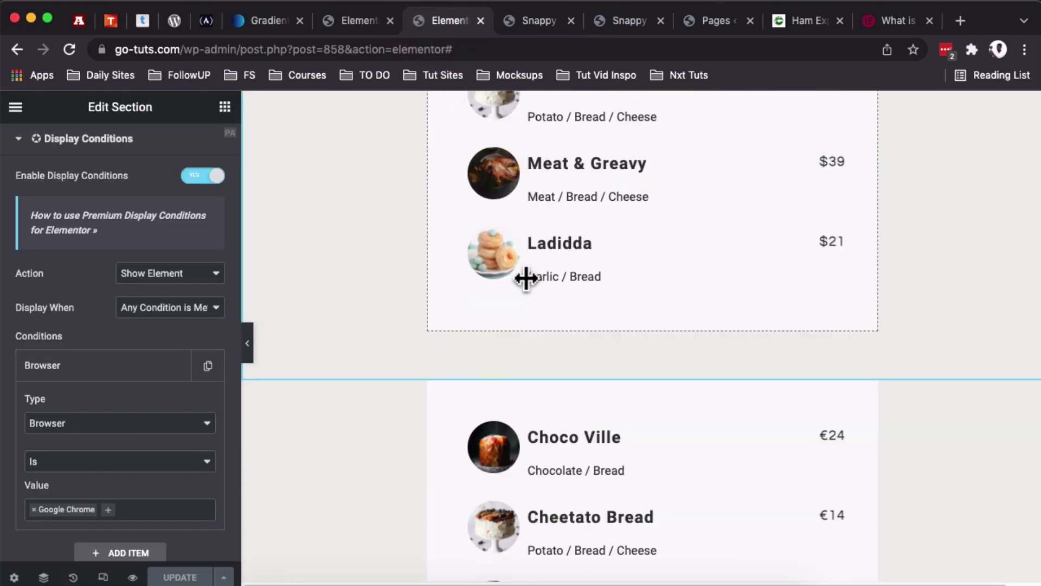
scroll(525, 276, "down", 7)
scroll(529, 293, "down", 13)
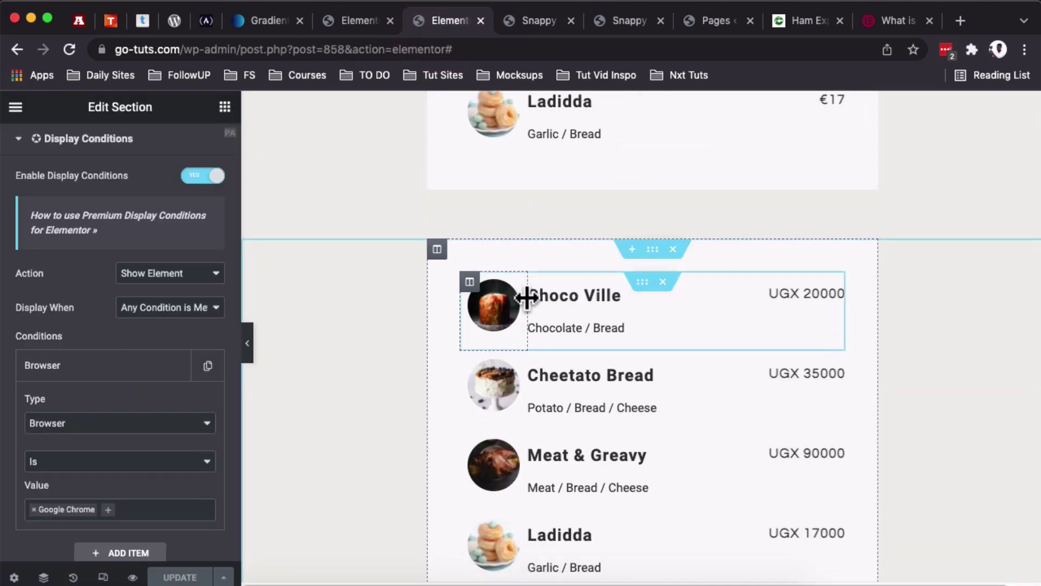
scroll(527, 296, "up", 7)
scroll(526, 297, "up", 5)
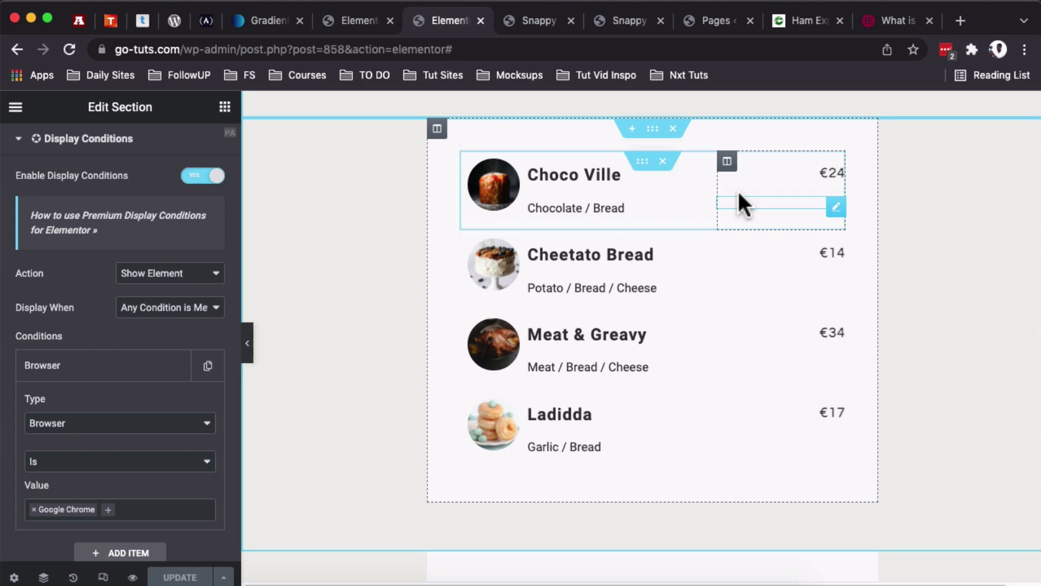
left_click(653, 134)
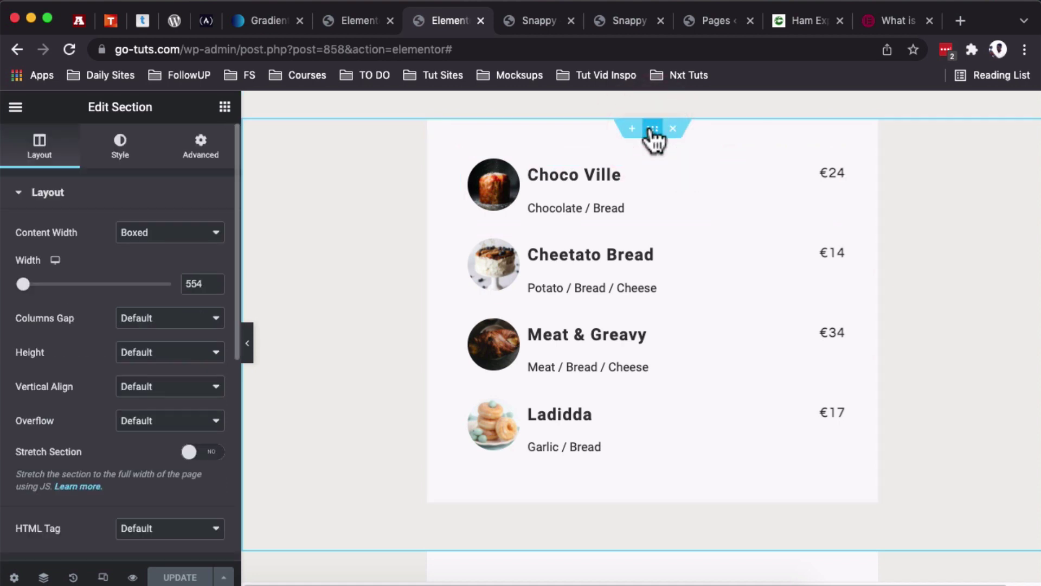
left_click(198, 162)
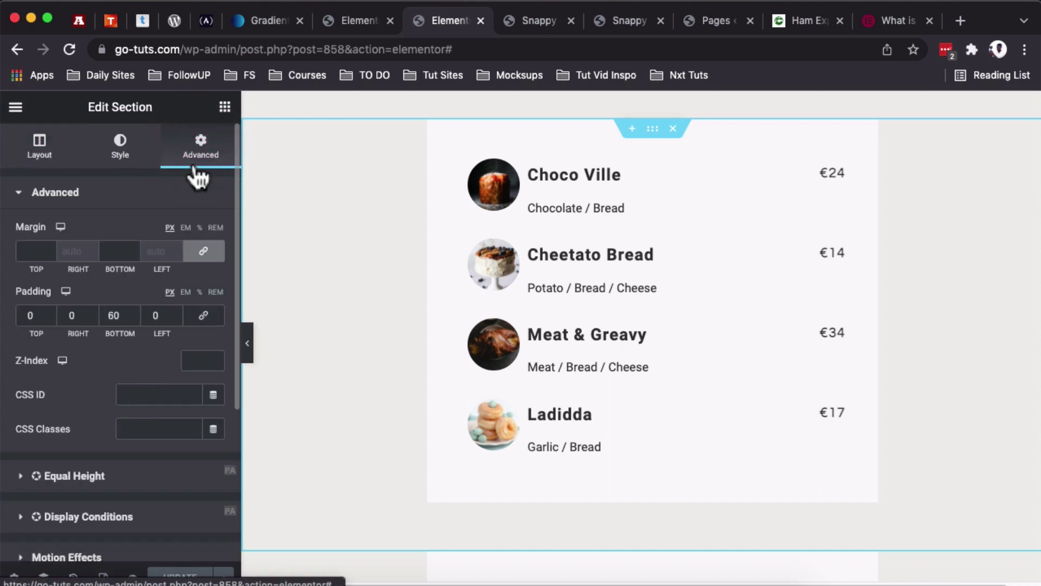
left_click(110, 518)
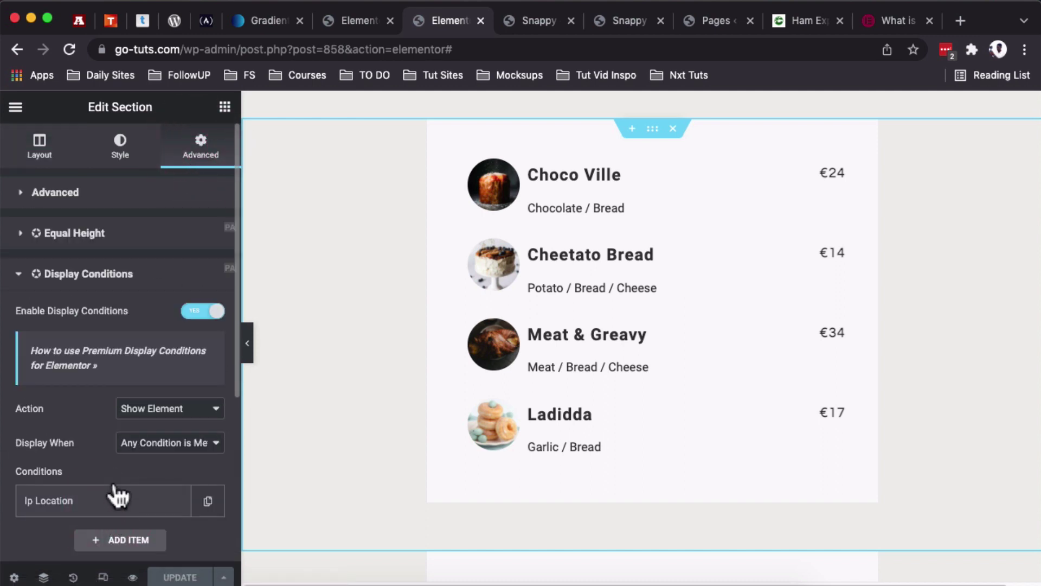
scroll(102, 439, "down", 3)
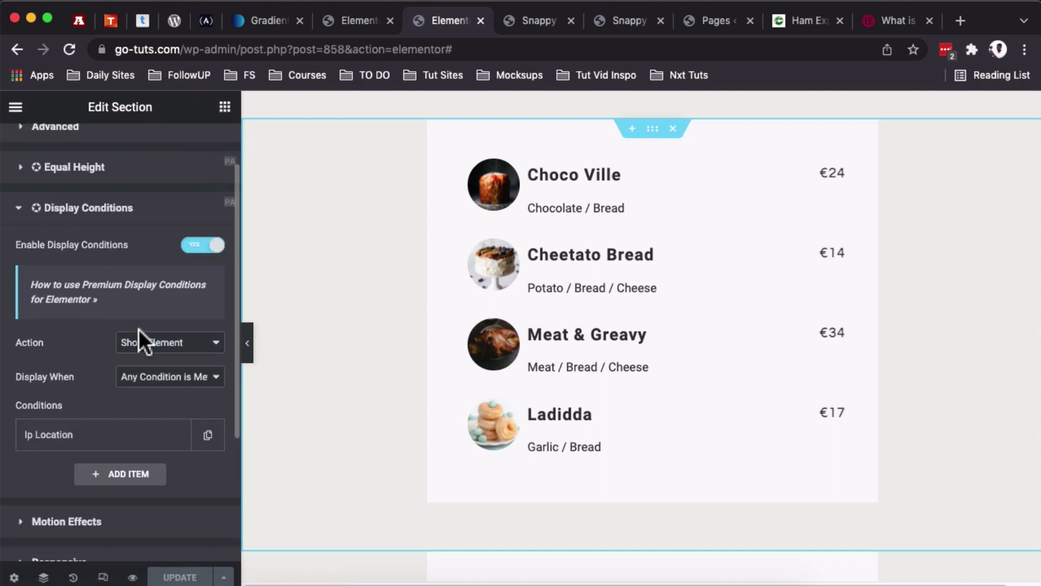
- Check its Ip Location condition reads Location Is Germany, then view the $ preview tab
left_click(107, 440)
scroll(120, 494, "down", 6)
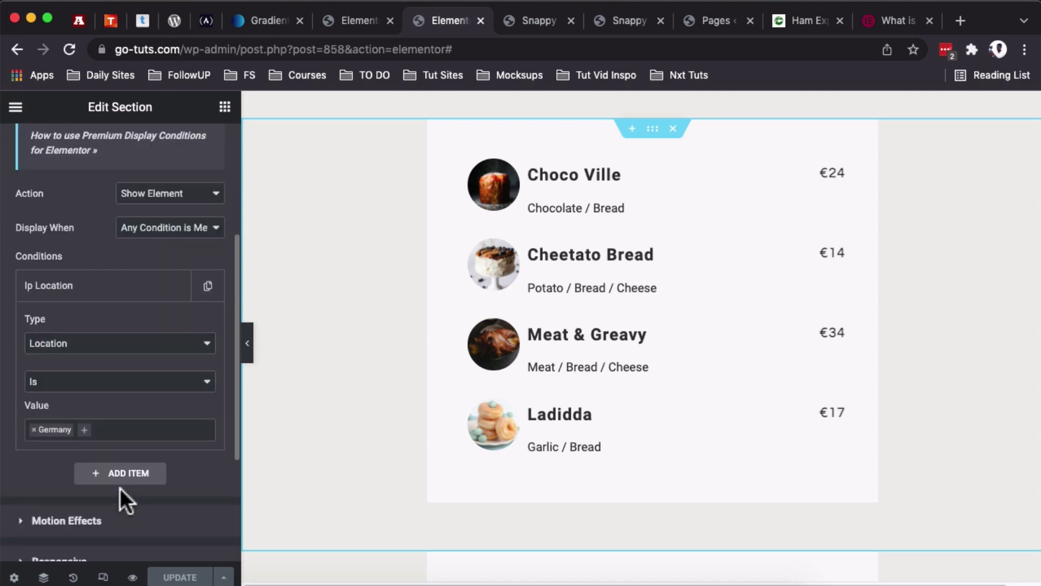
left_click(101, 345)
left_click(101, 348)
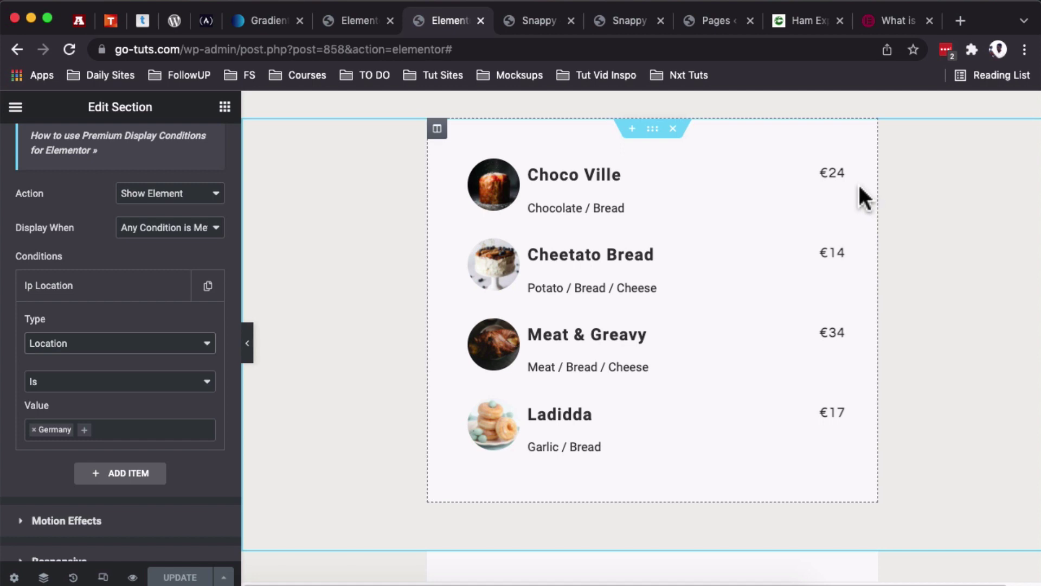
key("ctrl+Tab")
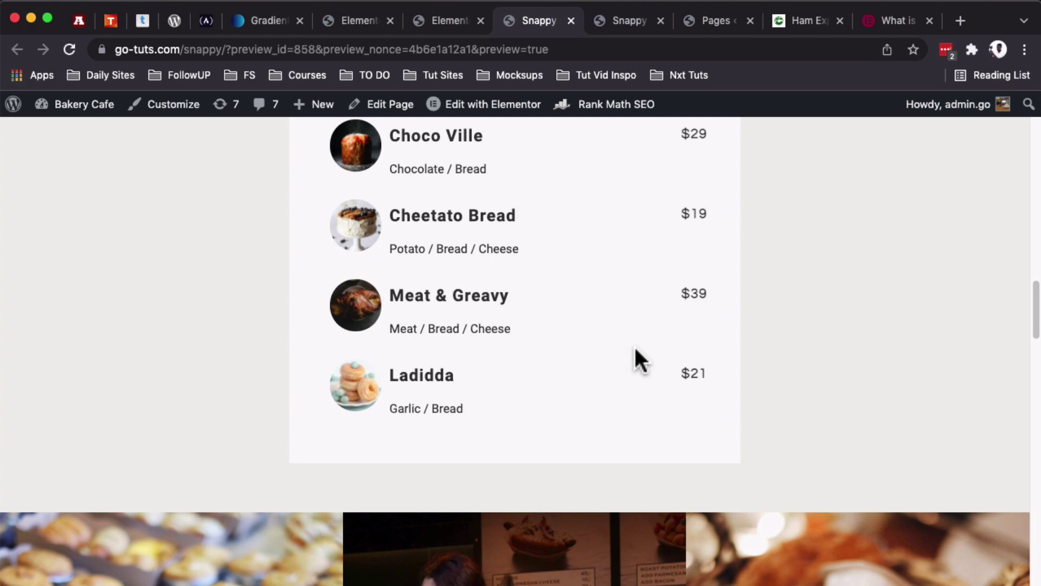
- Select the UGX-priced menu section and open its Display Conditions
left_click(432, 20)
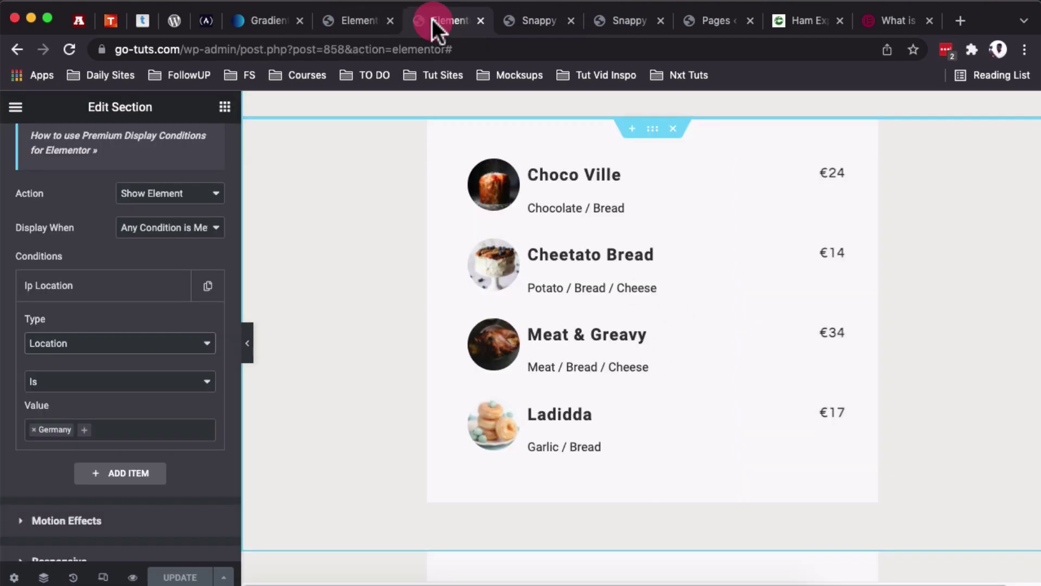
scroll(553, 217, "down", 5)
scroll(552, 214, "down", 3)
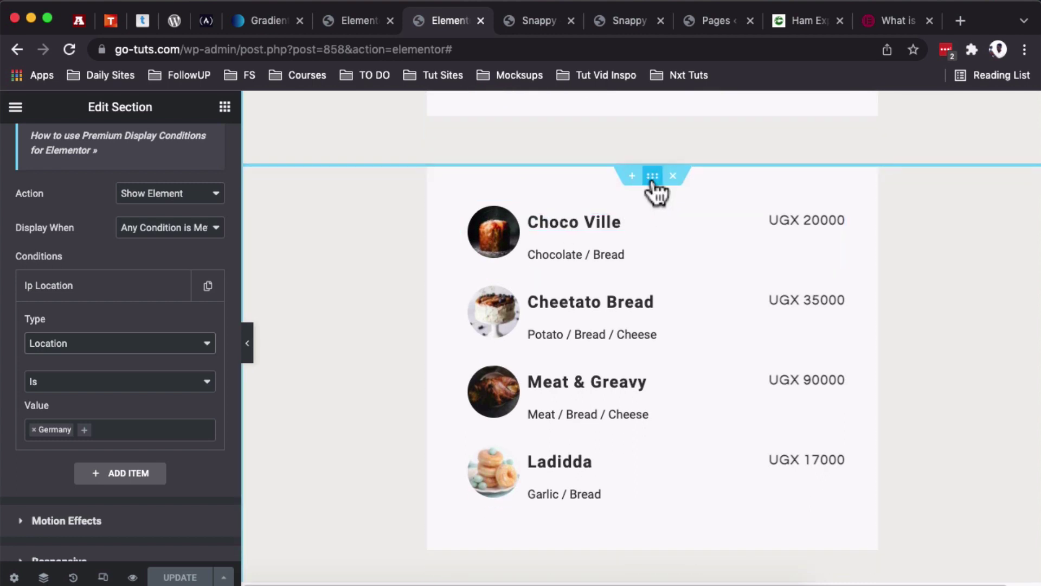
left_click(652, 179)
left_click(537, 21)
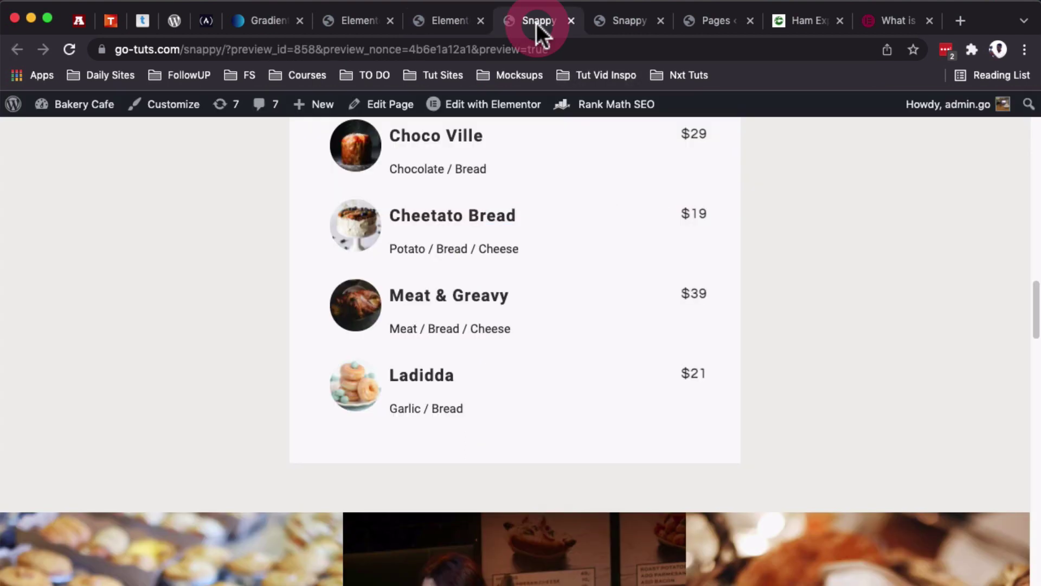
left_click(443, 20)
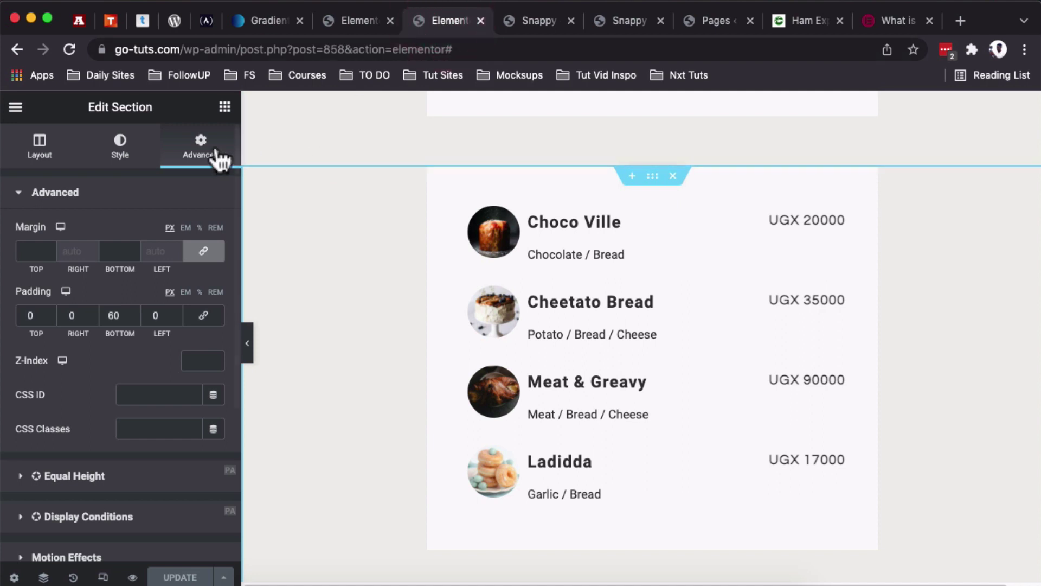
left_click(124, 518)
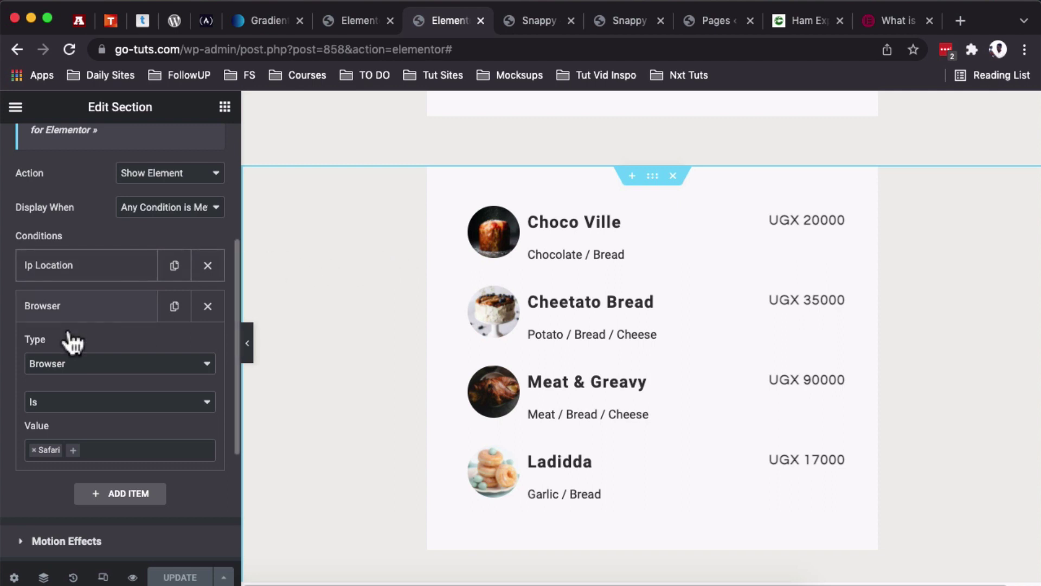
- Review the Ip Location condition and the Browser condition set to Safari
left_click(82, 275)
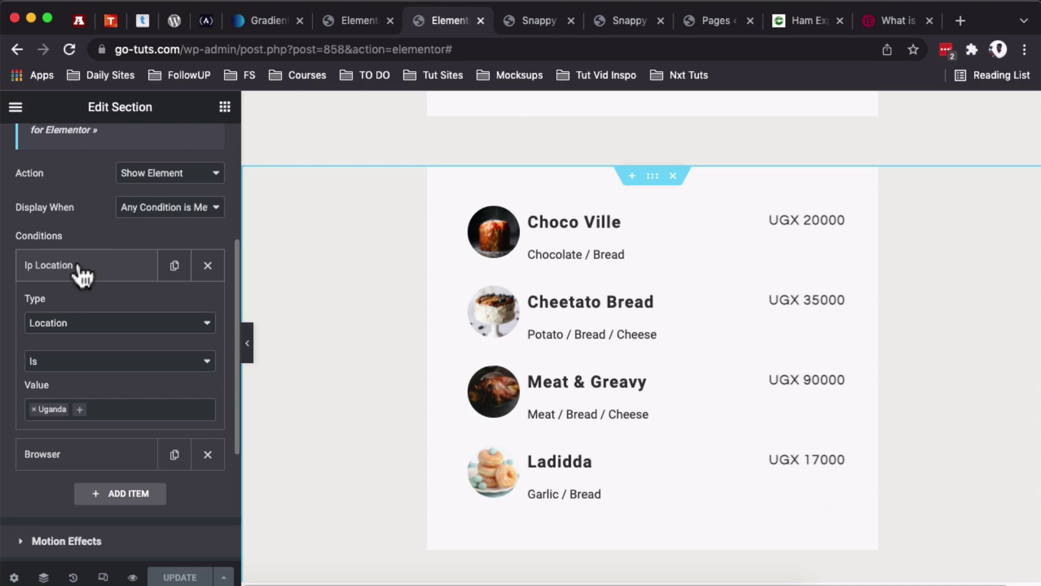
left_click(82, 275)
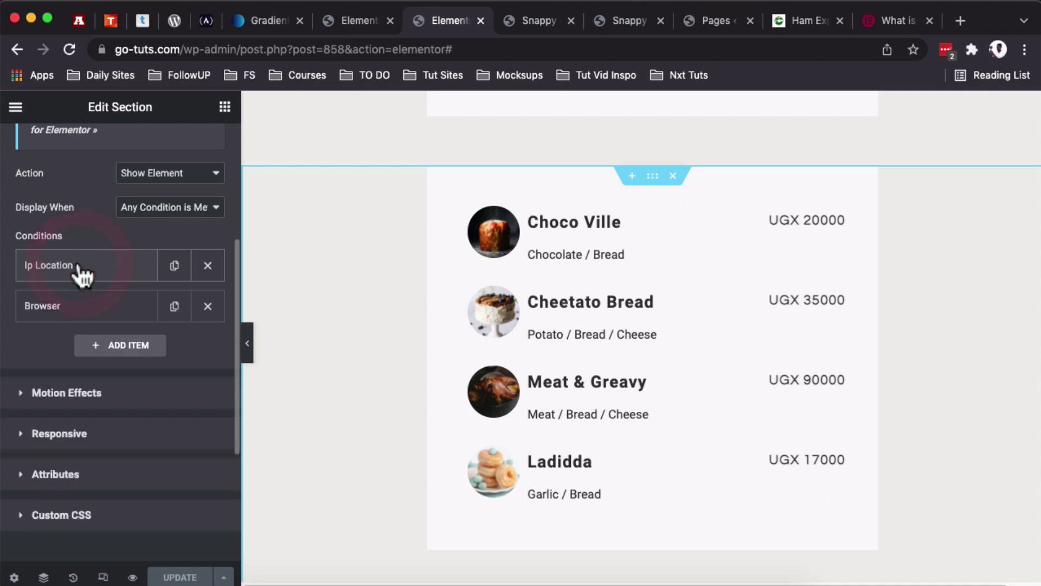
left_click(66, 310)
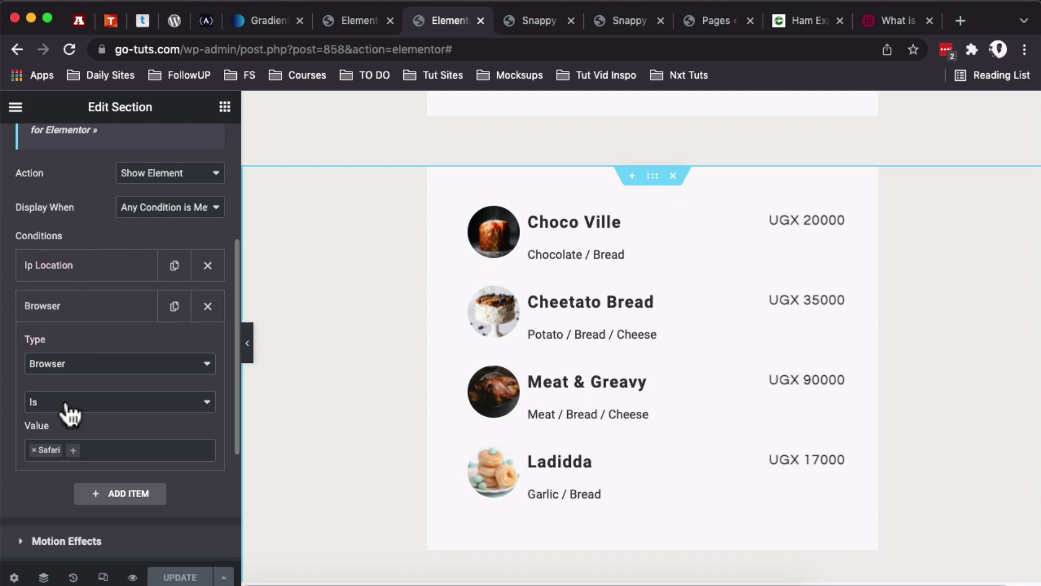
left_click(84, 367)
left_click(82, 363)
left_click(85, 450)
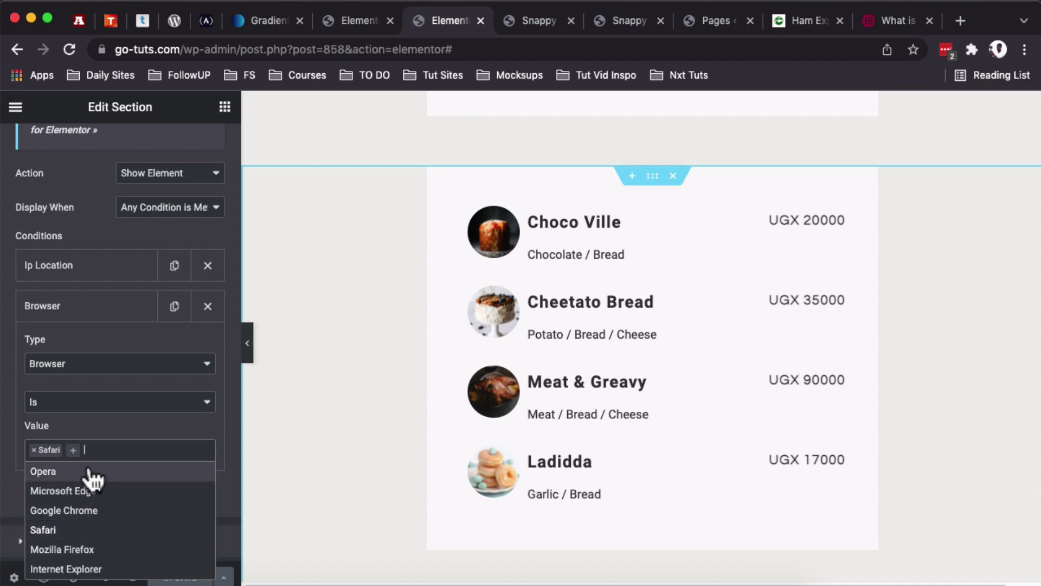
left_click(99, 449)
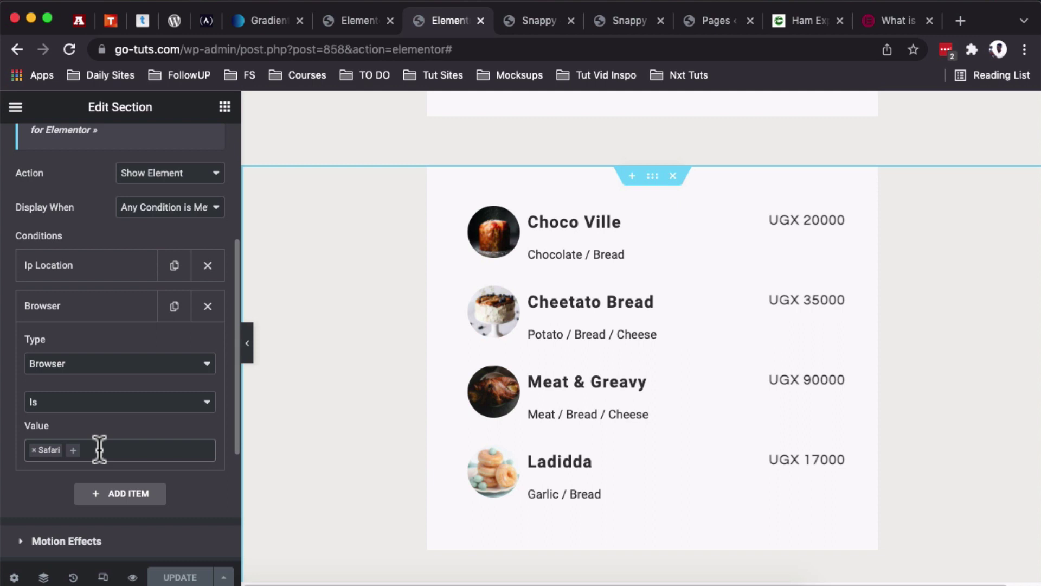
- Copy the Snappy preview URL from Chrome, load it in Safari, and scroll to the UGX menu
left_click(532, 22)
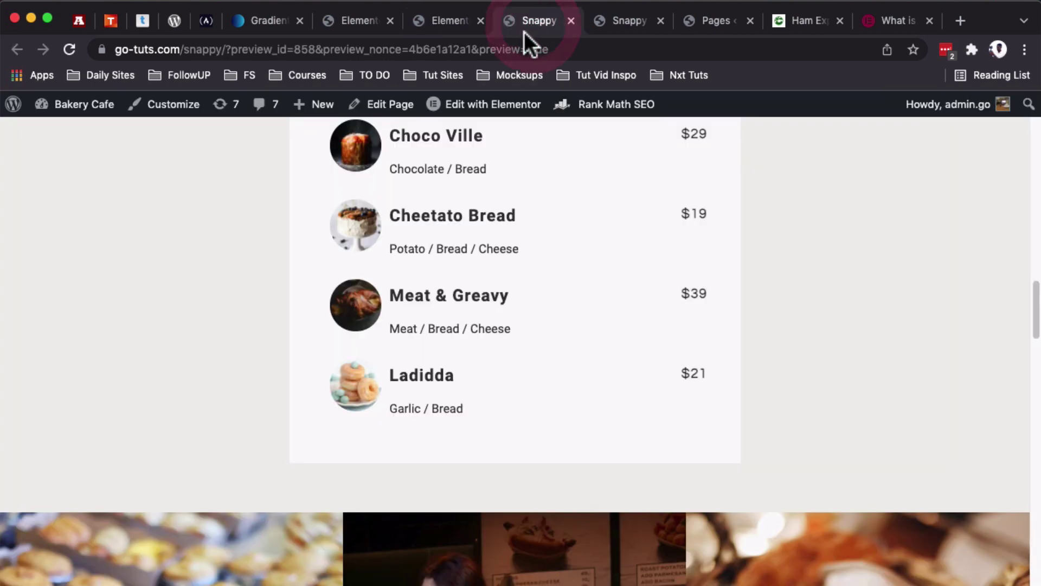
left_click_drag(224, 49, 100, 60)
key("super+c")
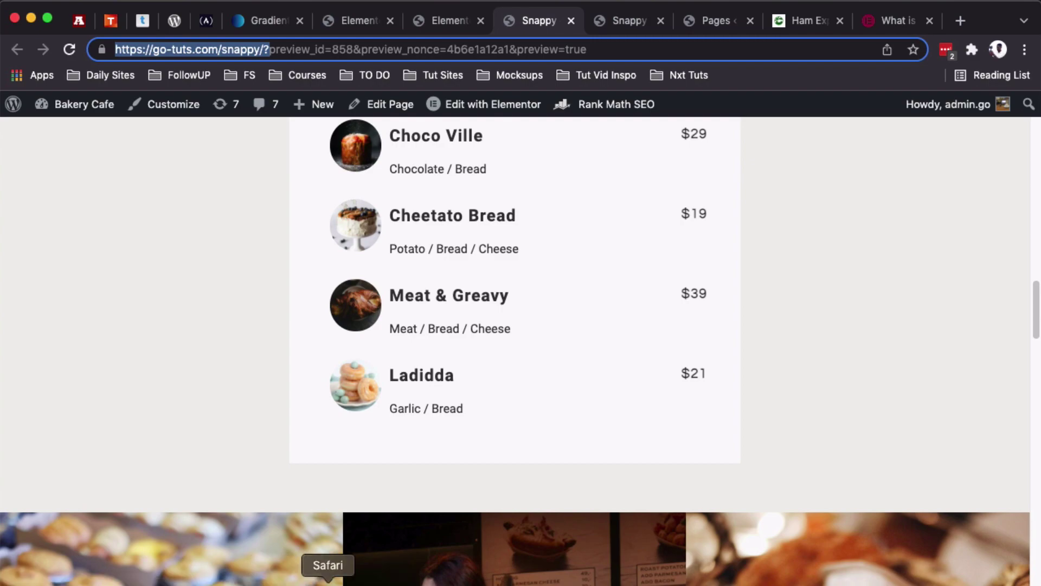
left_click(327, 579)
key("super+l")
key("super+v")
key("Return")
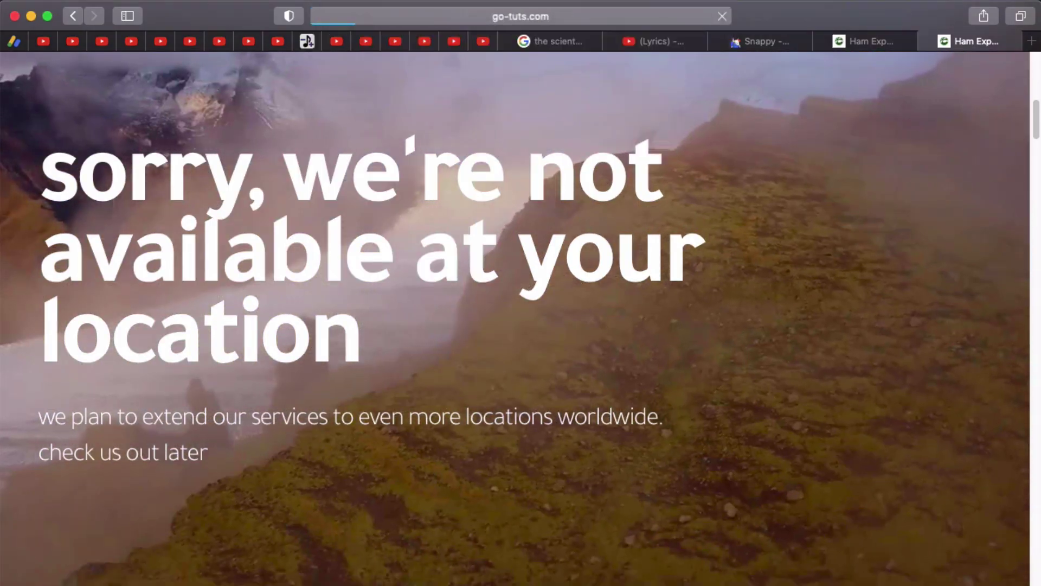
scroll(461, 439, "down", 5)
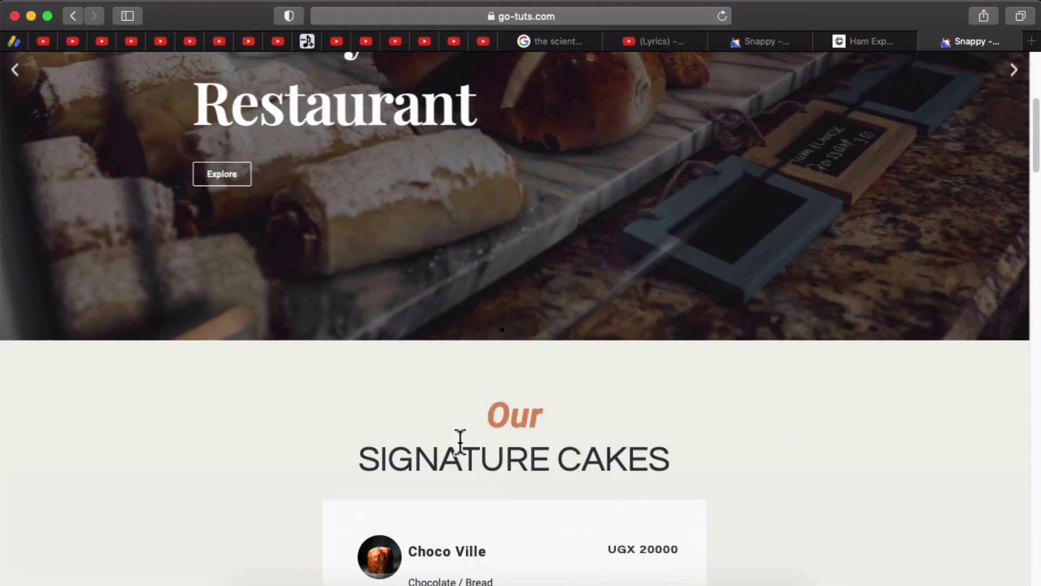
scroll(459, 439, "down", 3)
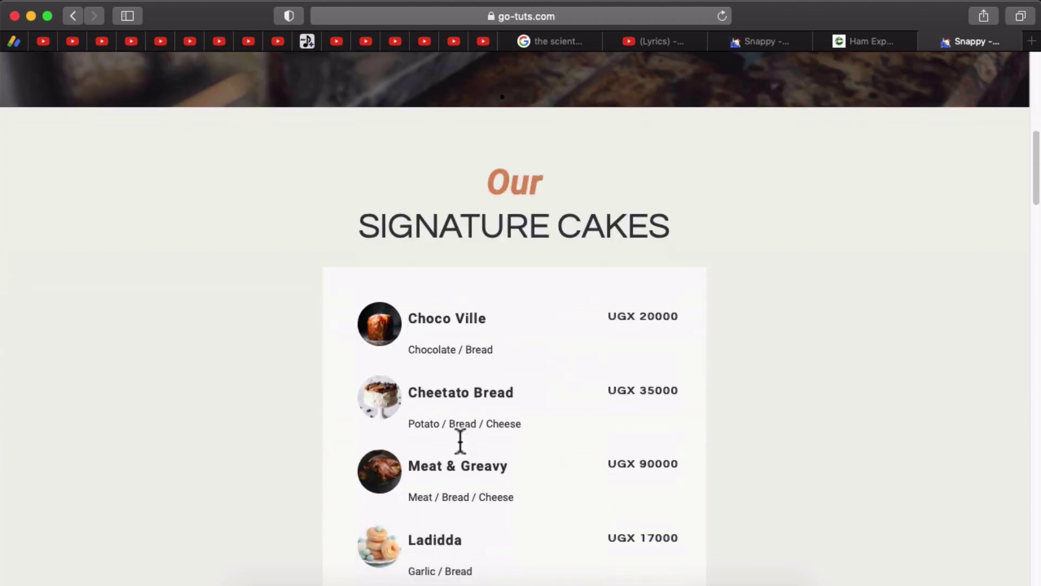
scroll(459, 438, "down", 2)
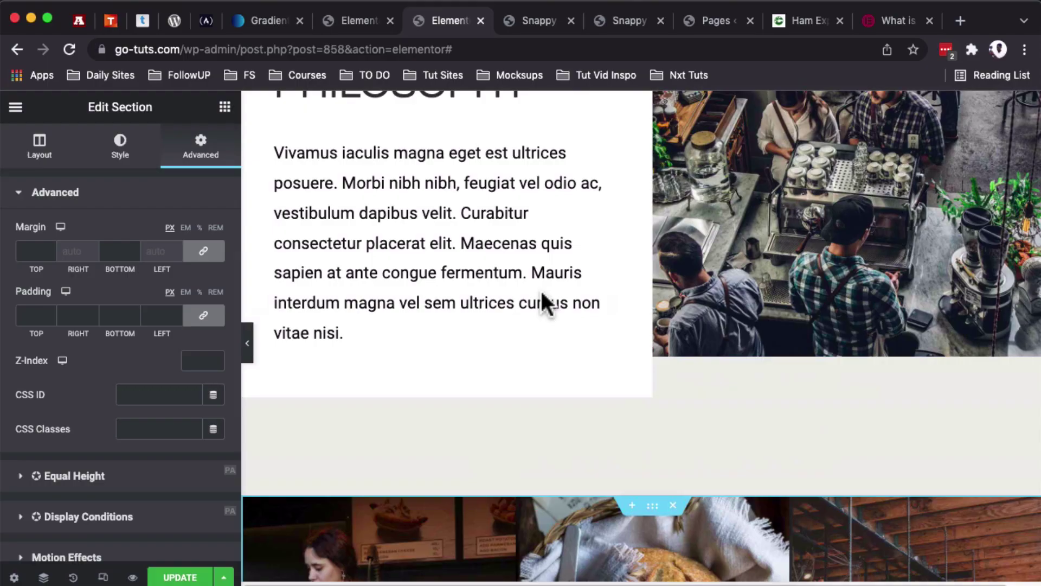
- Check the live bakery page in Safari again
scroll(542, 293, "up", 10)
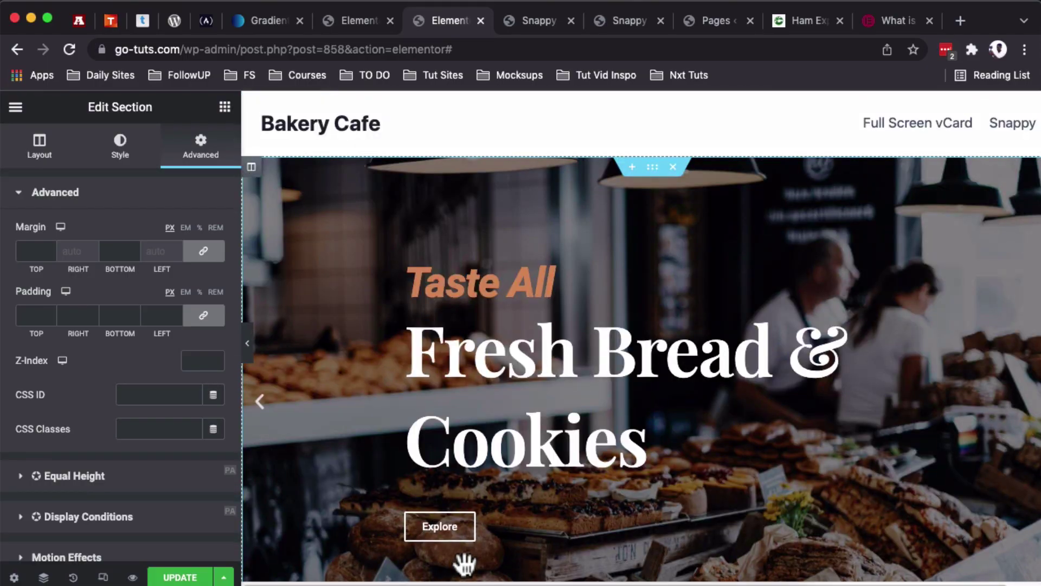
left_click(325, 581)
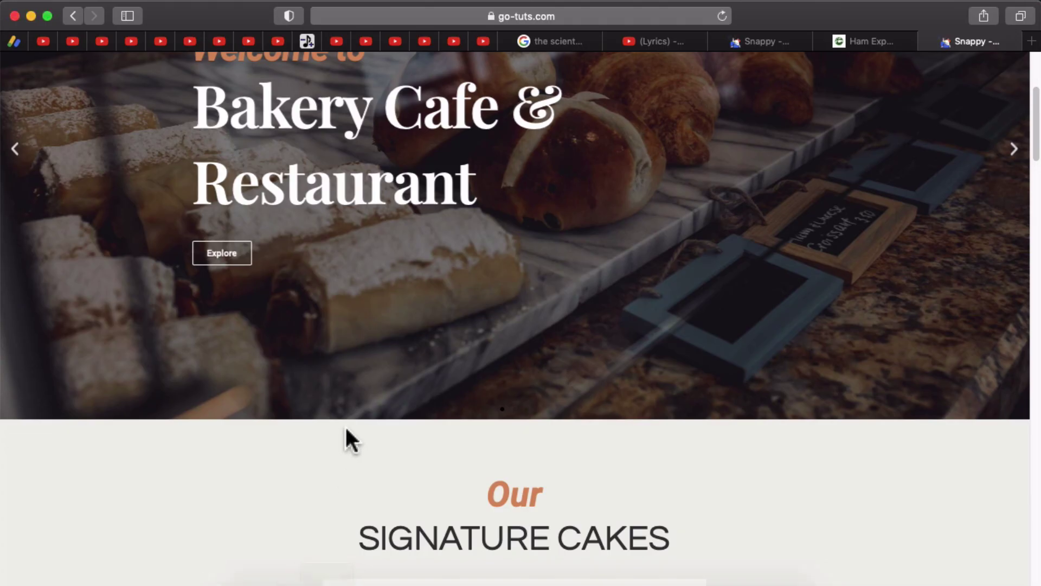
scroll(346, 427, "down", 5)
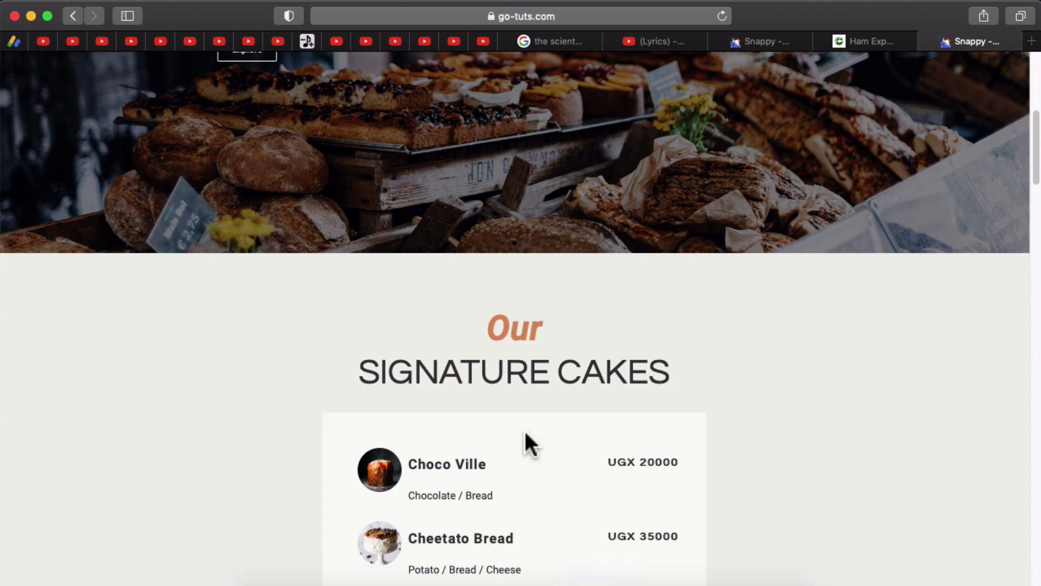
- Select the three-image gallery section and open its Display Conditions, keeping Any Condition is Met
left_click(570, 584)
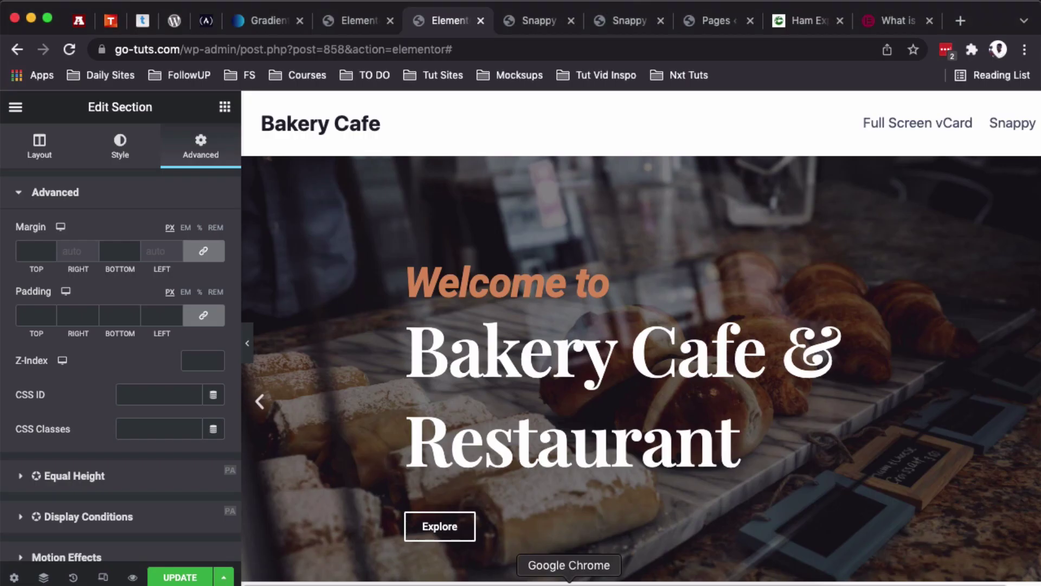
scroll(572, 382, "down", 10)
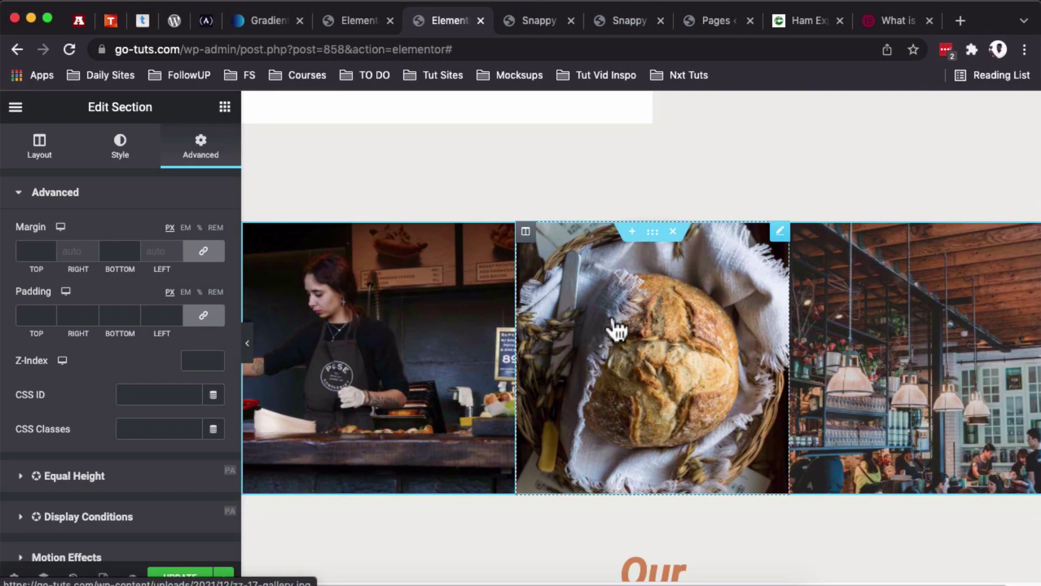
left_click(654, 234)
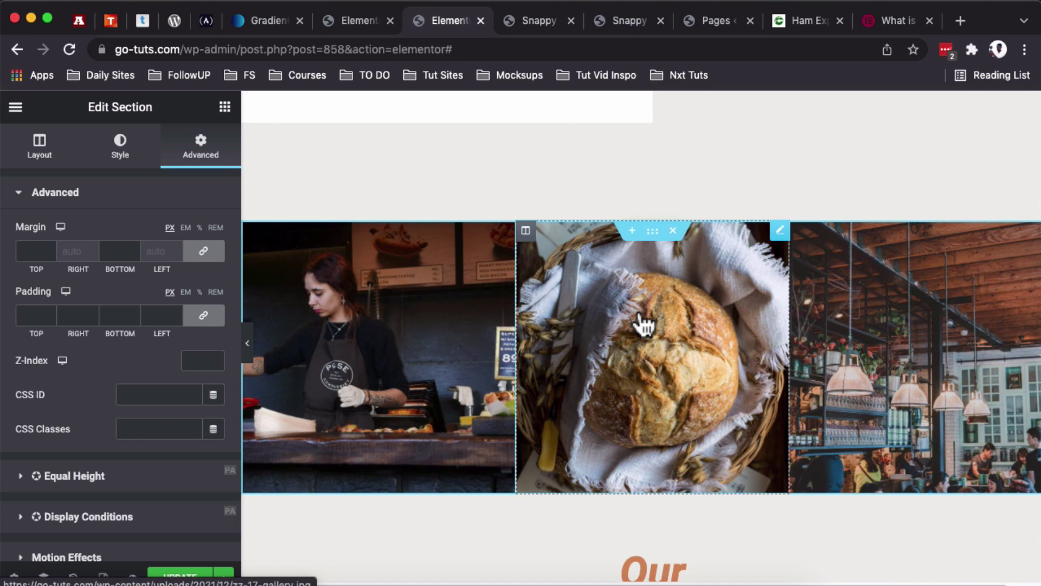
left_click(653, 234)
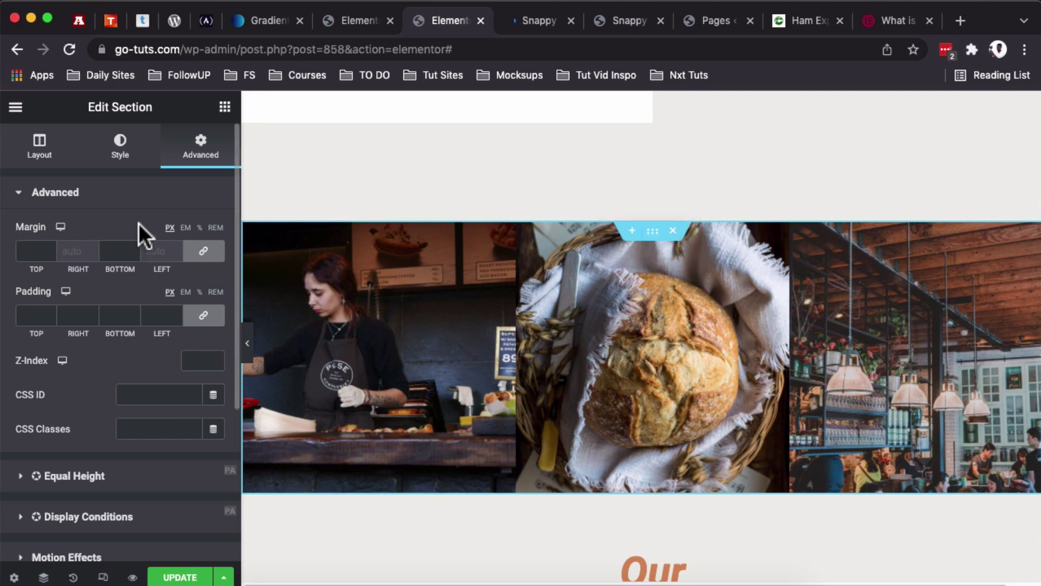
left_click(108, 518)
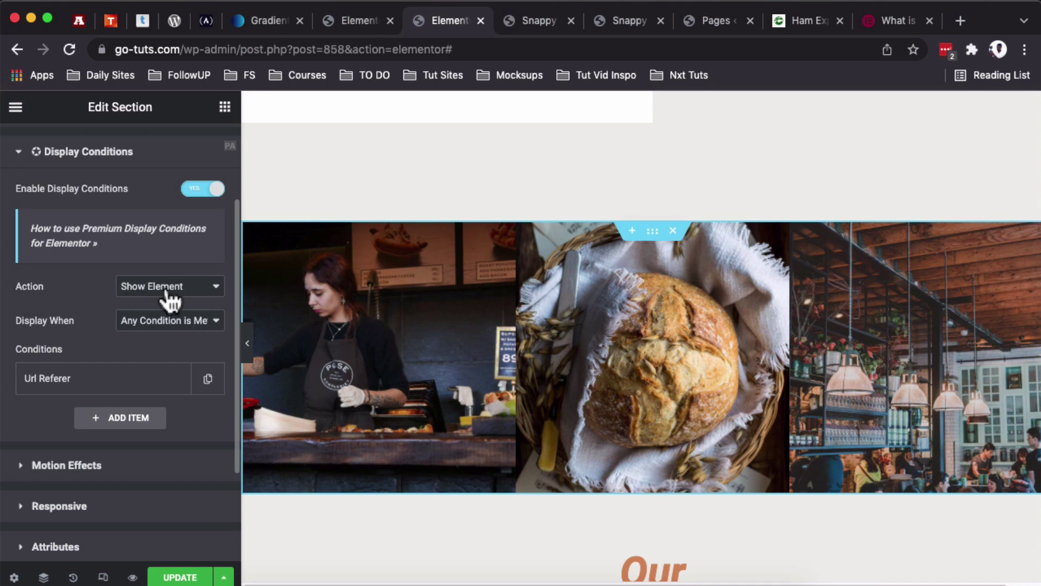
left_click(182, 332)
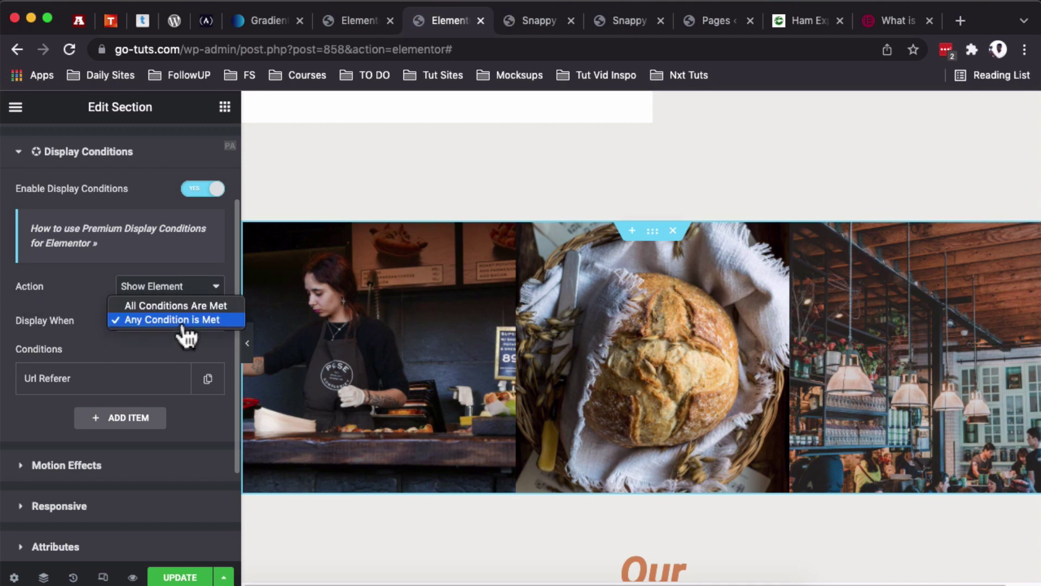
left_click(182, 332)
- In the Url Referer condition, prefix ? to make ?tab=visits and ?source=facebook
left_click(89, 387)
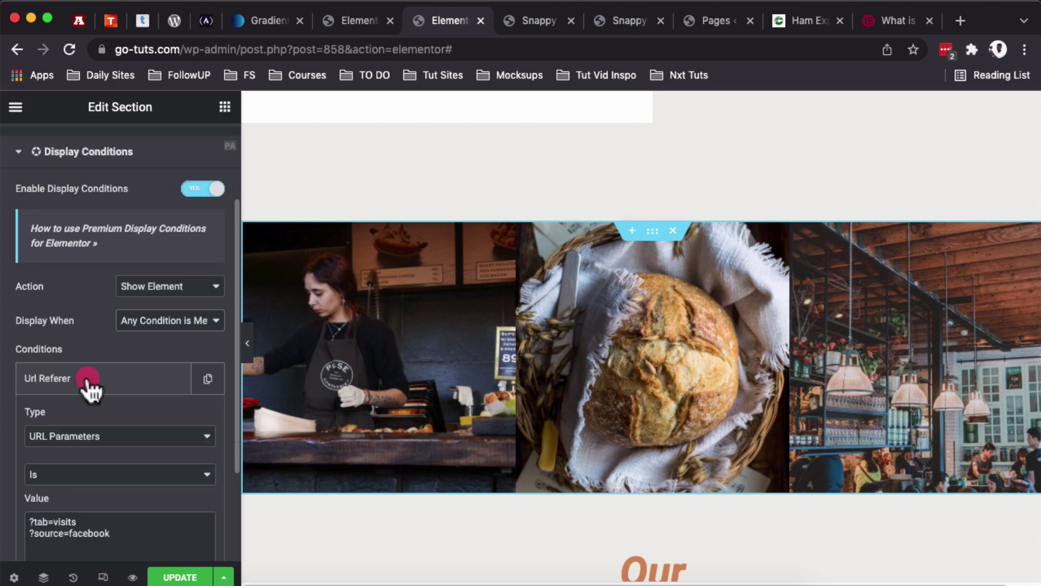
scroll(123, 467, "down", 3)
left_click_drag(76, 426, 127, 436)
left_click(30, 426)
type("?")
left_click(30, 437)
type("?")
left_click(34, 434)
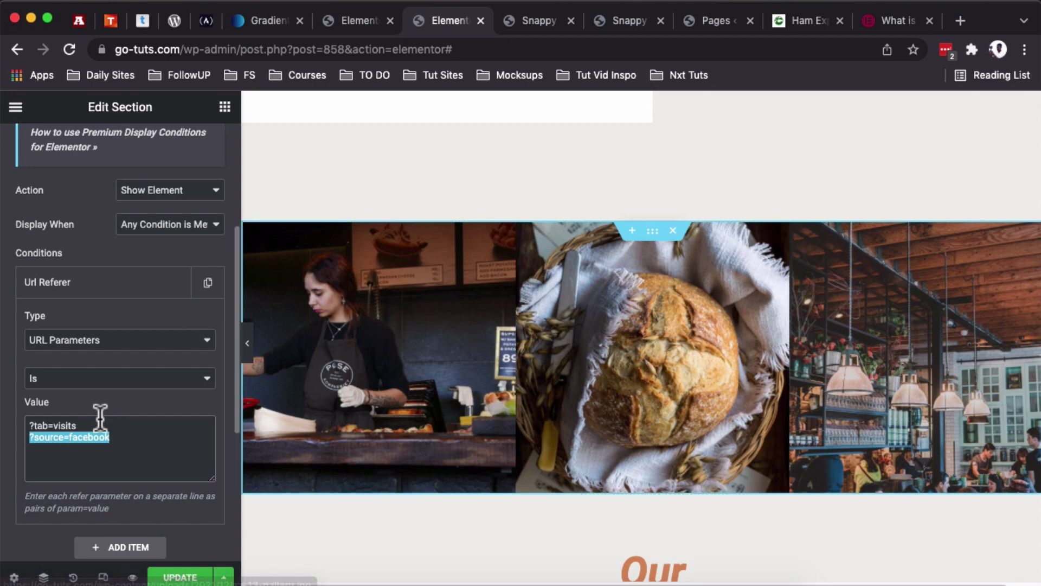
left_click(143, 444)
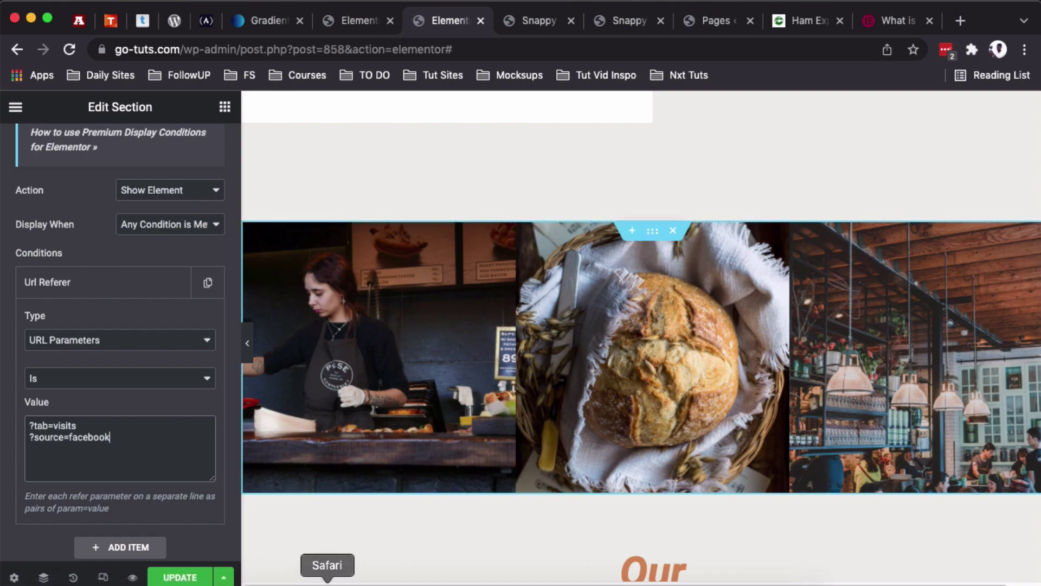
- Reload the bakery page in Safari, scan the Signature Cakes menu, and return to Chrome
left_click(327, 581)
key("super+r")
scroll(420, 429, "down", 10)
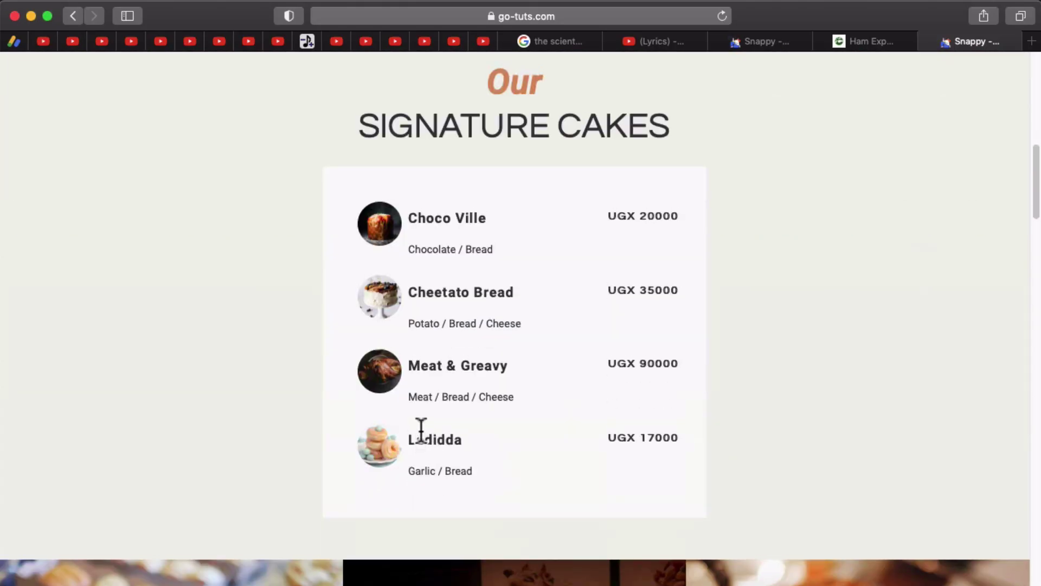
scroll(420, 428, "up", 10)
left_click(577, 582)
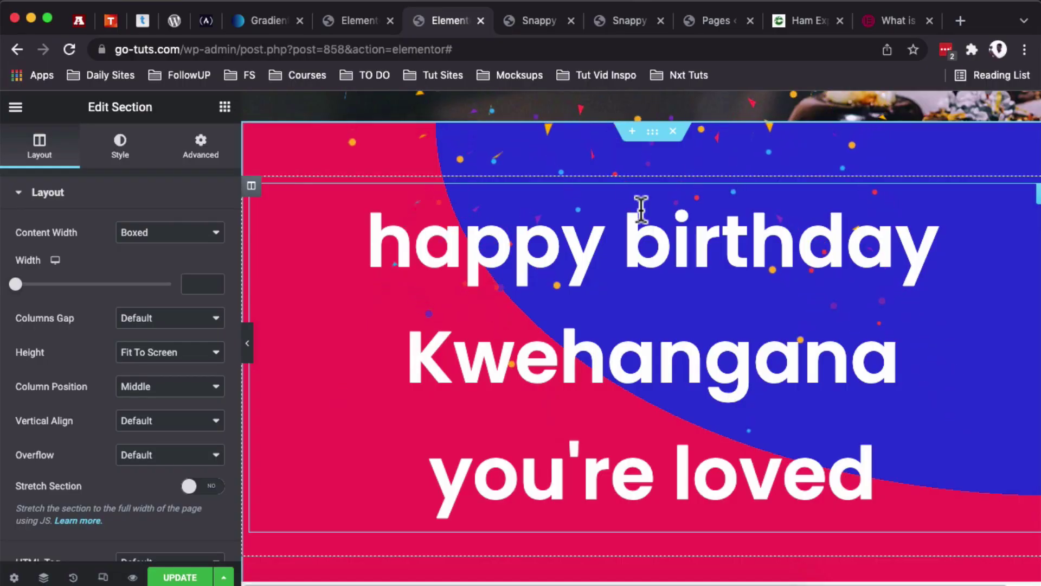
left_click(654, 133)
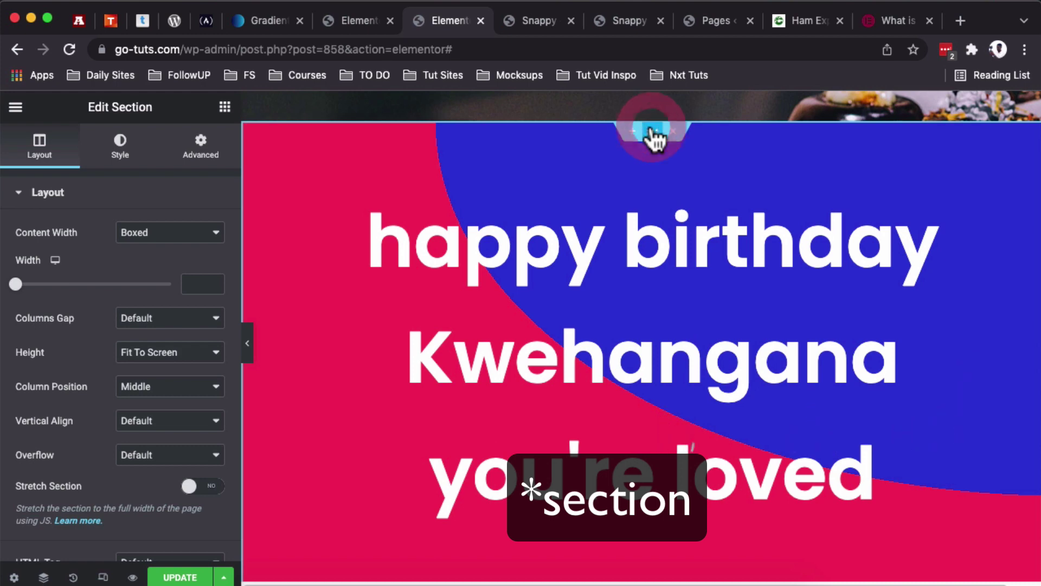
left_click(216, 157)
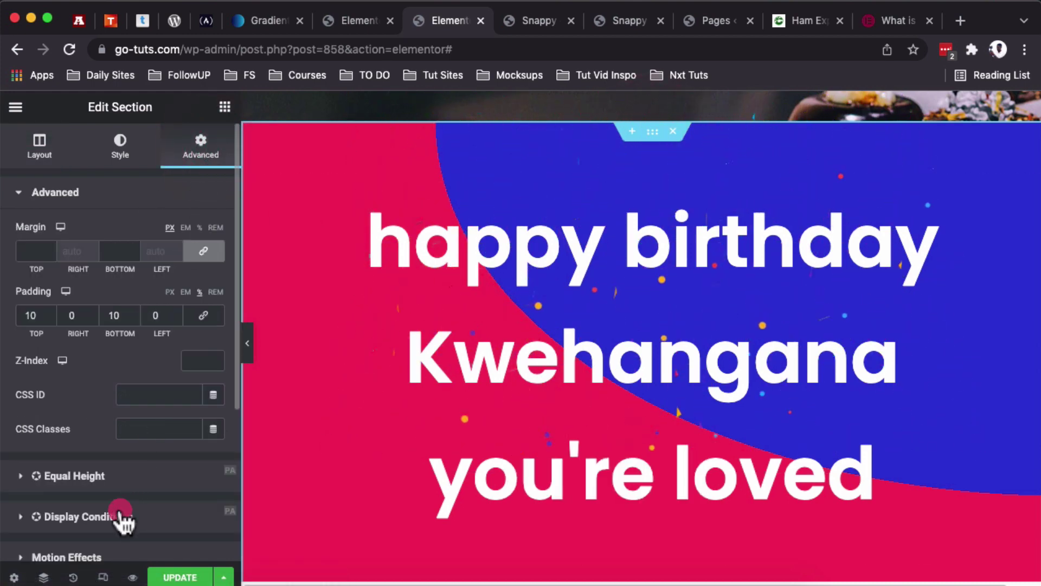
left_click(125, 514)
scroll(128, 477, "down", 5)
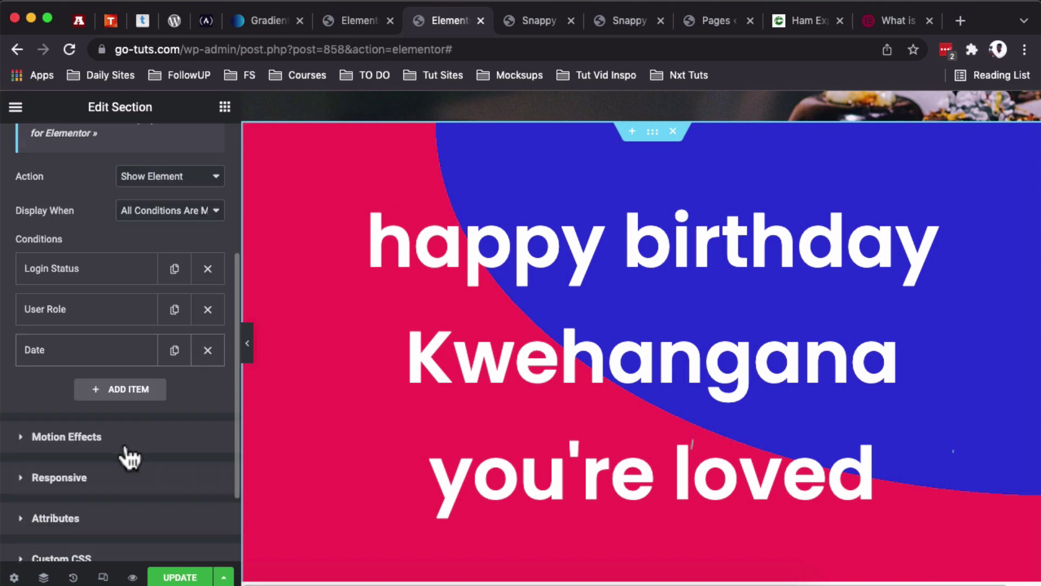
left_click(144, 217)
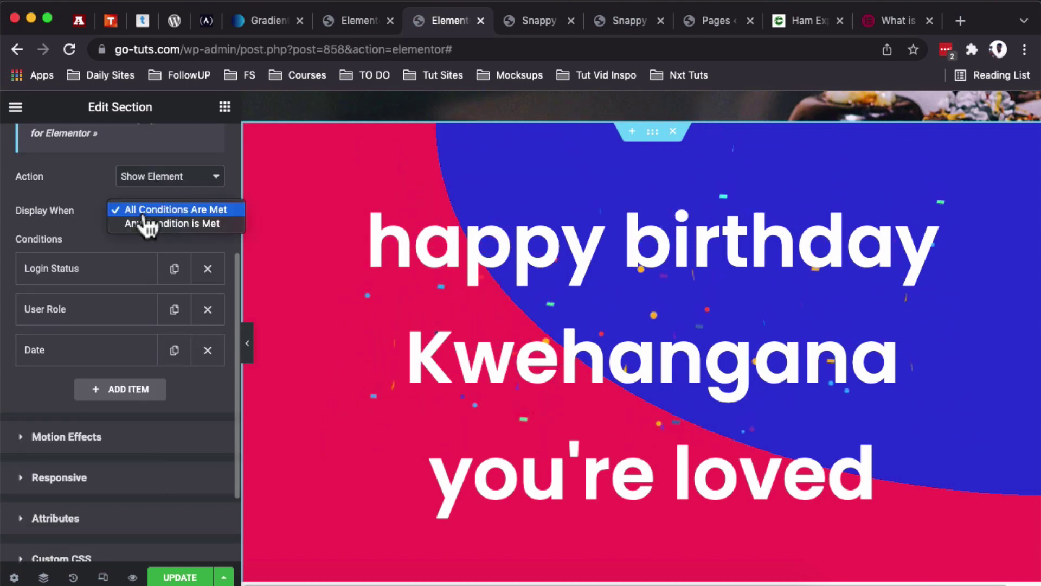
left_click(144, 215)
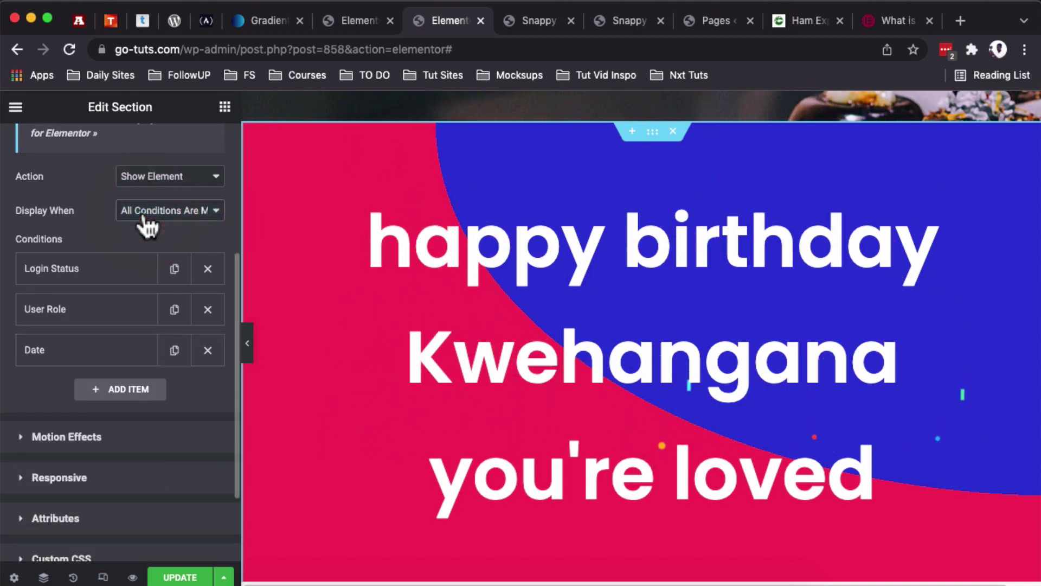
left_click(110, 276)
left_click(89, 325)
left_click(91, 327)
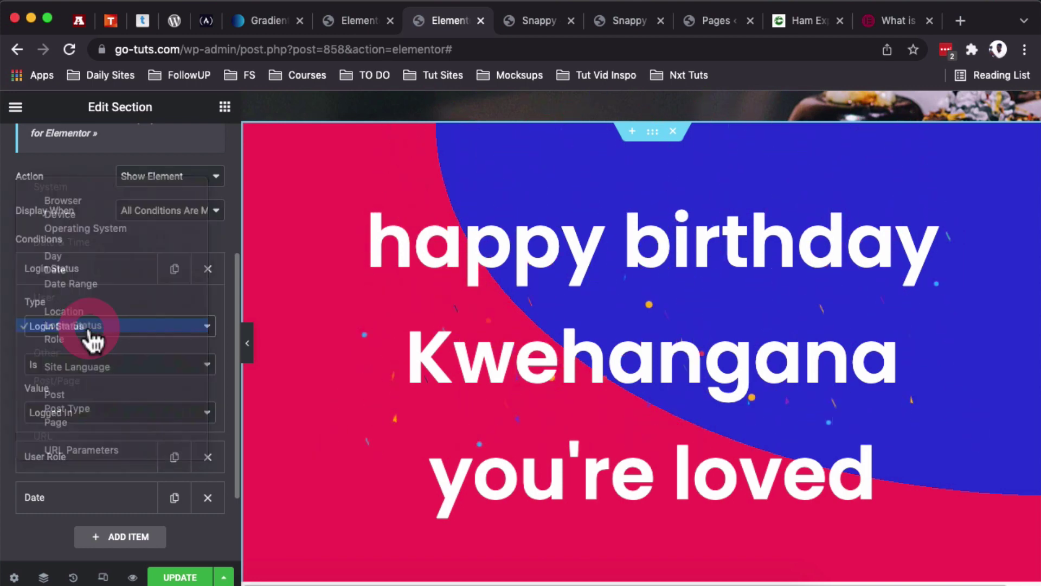
left_click(76, 456)
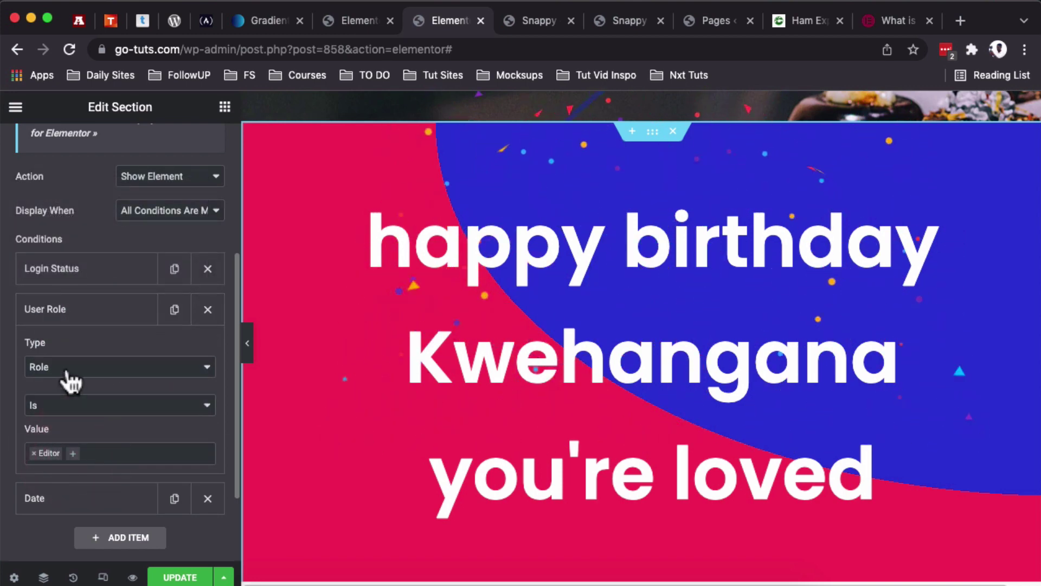
scroll(92, 374, "down", 2)
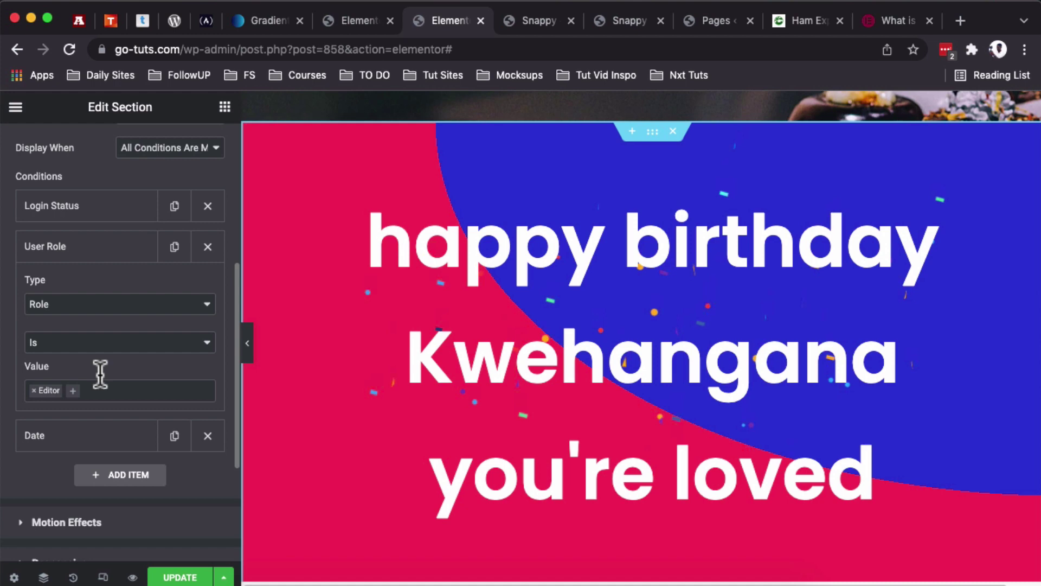
left_click(90, 390)
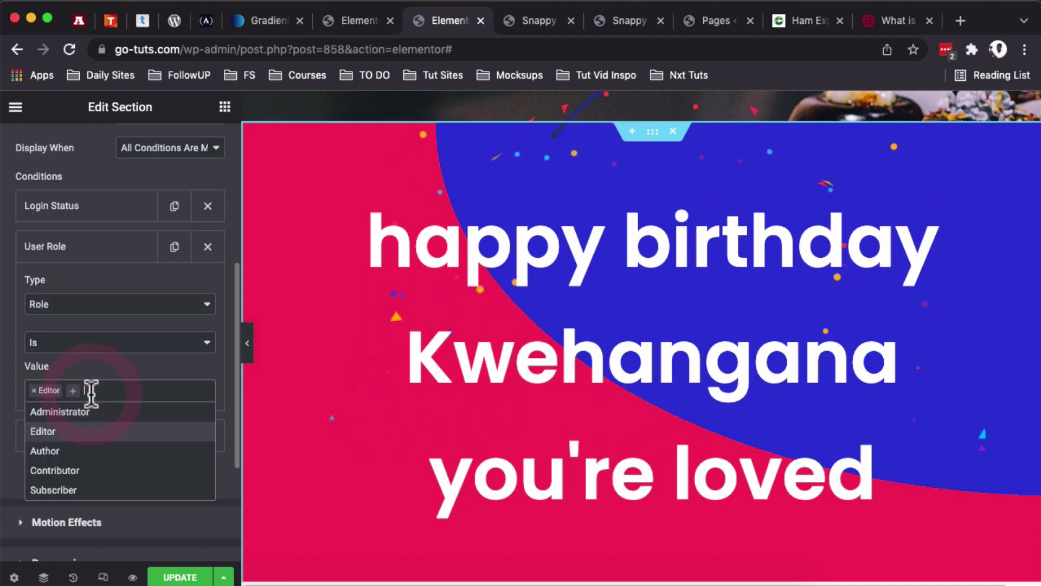
left_click(88, 455)
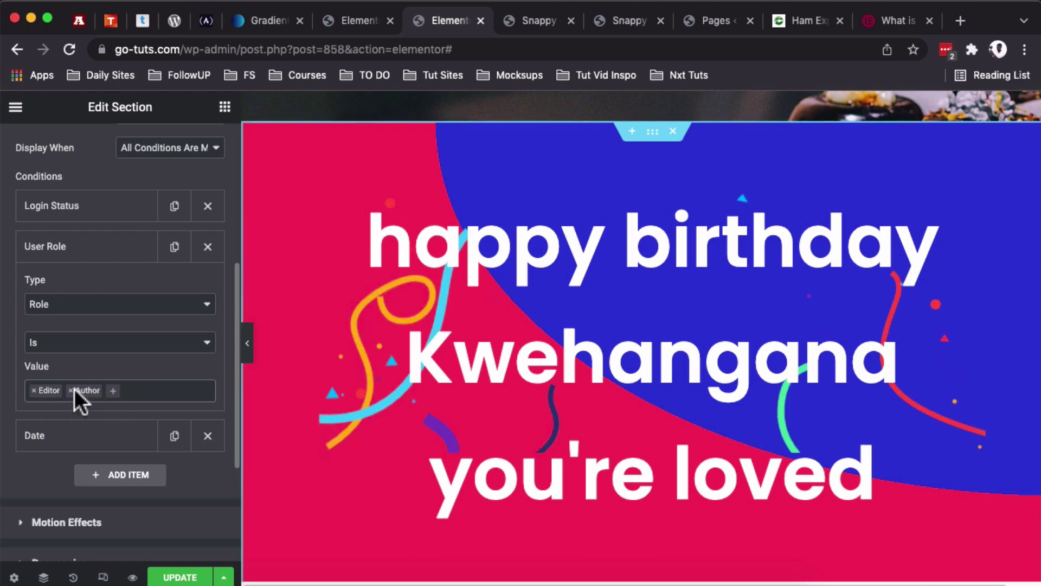
left_click(71, 391)
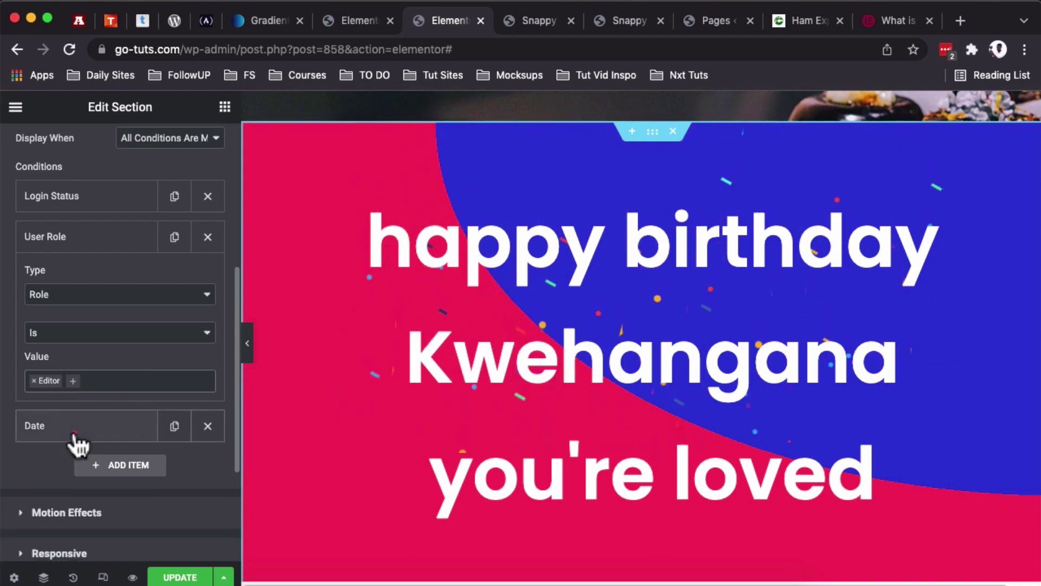
left_click(76, 431)
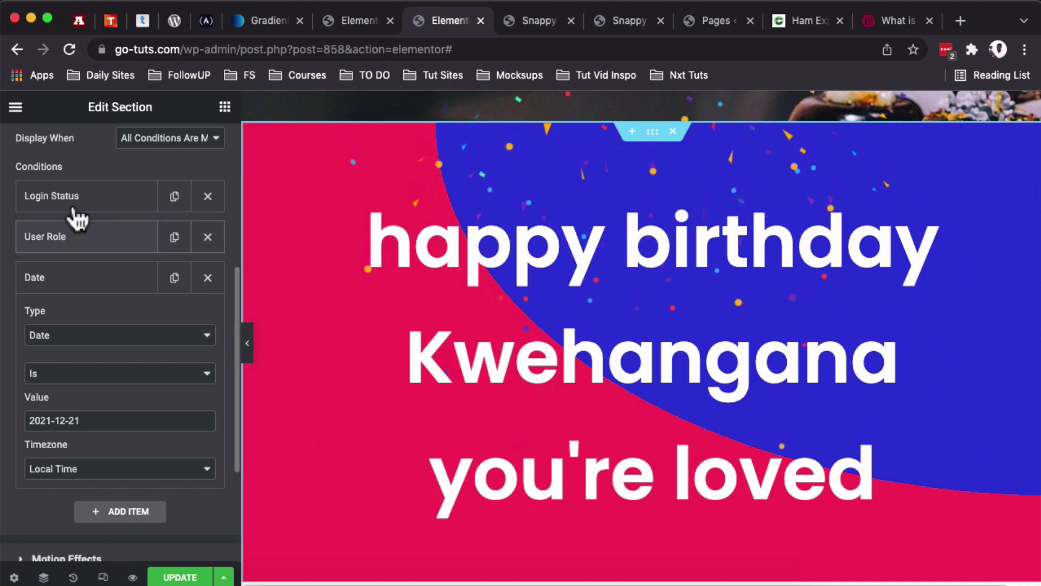
left_click(91, 423)
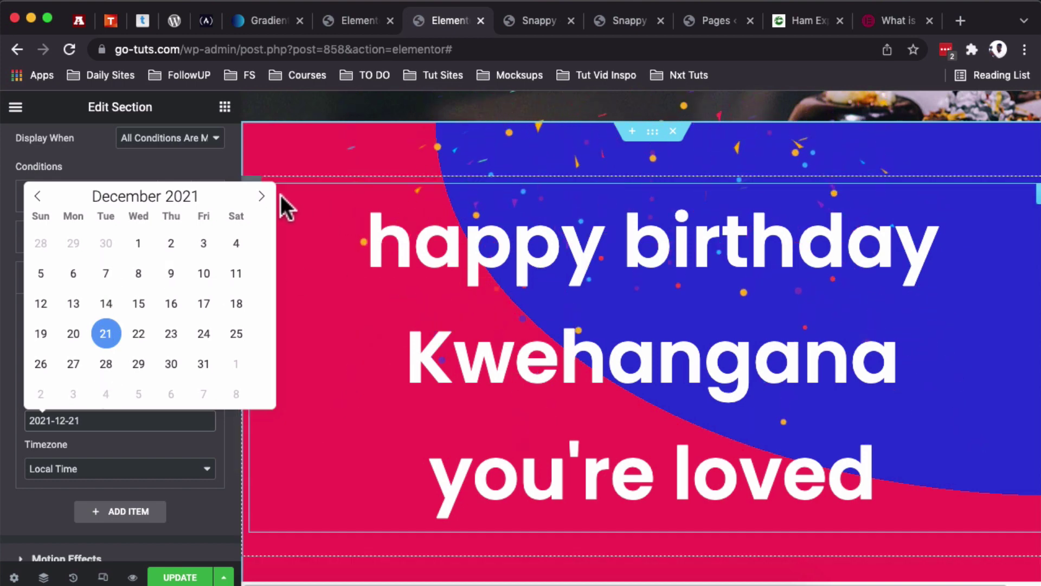
left_click(263, 197)
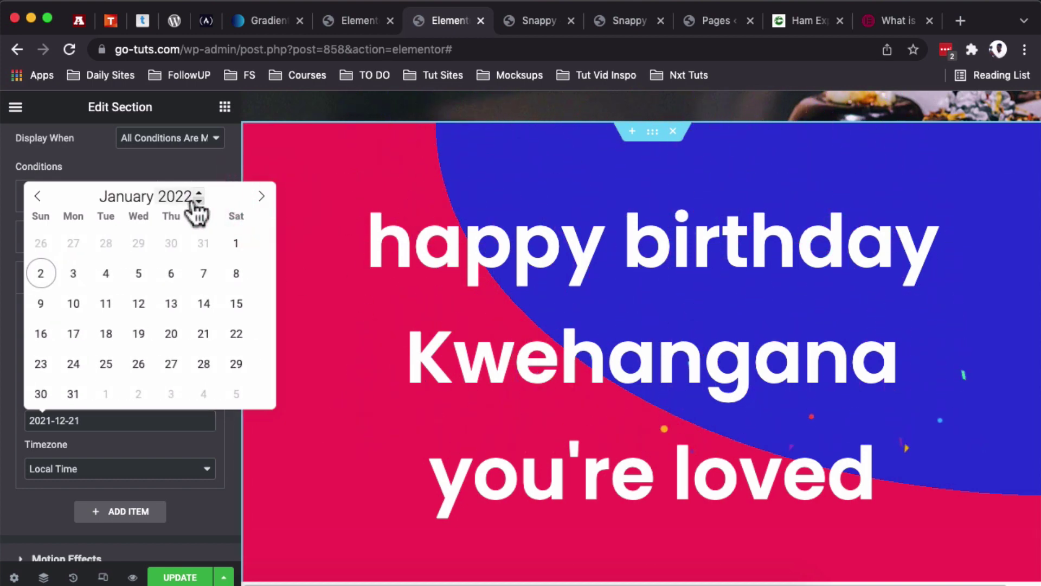
left_click(63, 468)
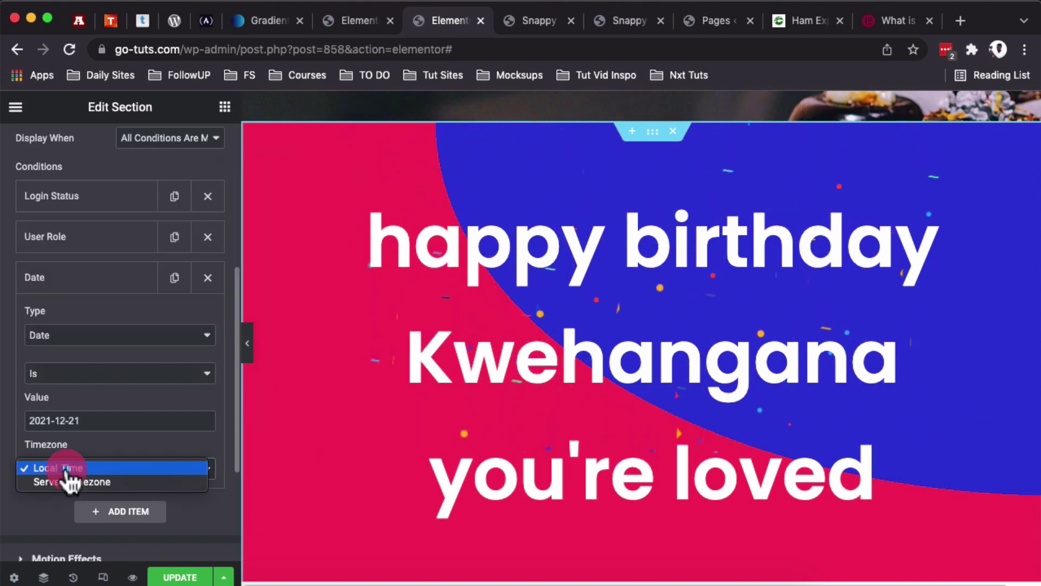
left_click(31, 506)
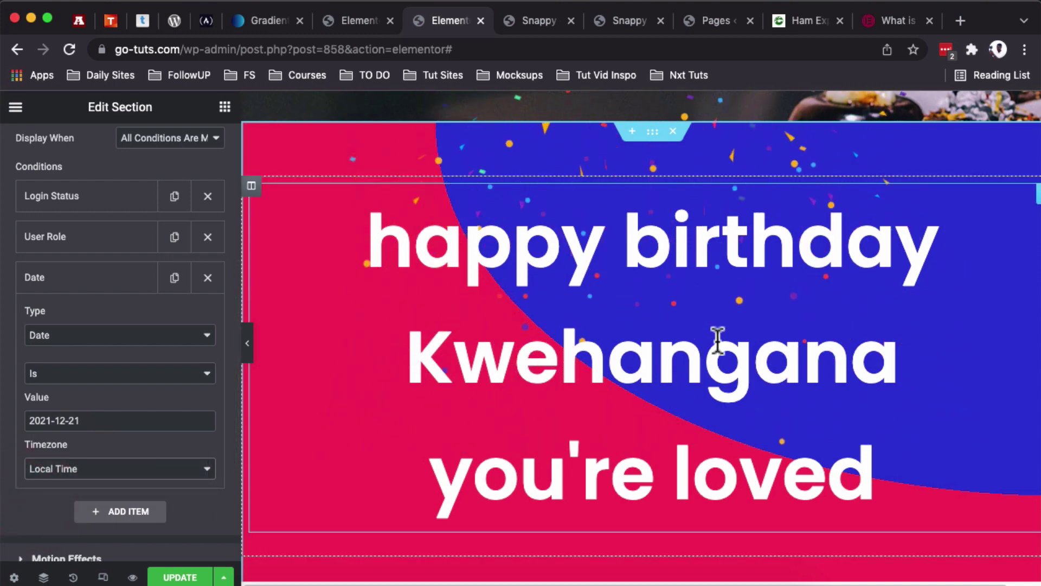
- Add a new Heading widget above the greeting and set its title to the User Info dynamic tag
left_click(1034, 200)
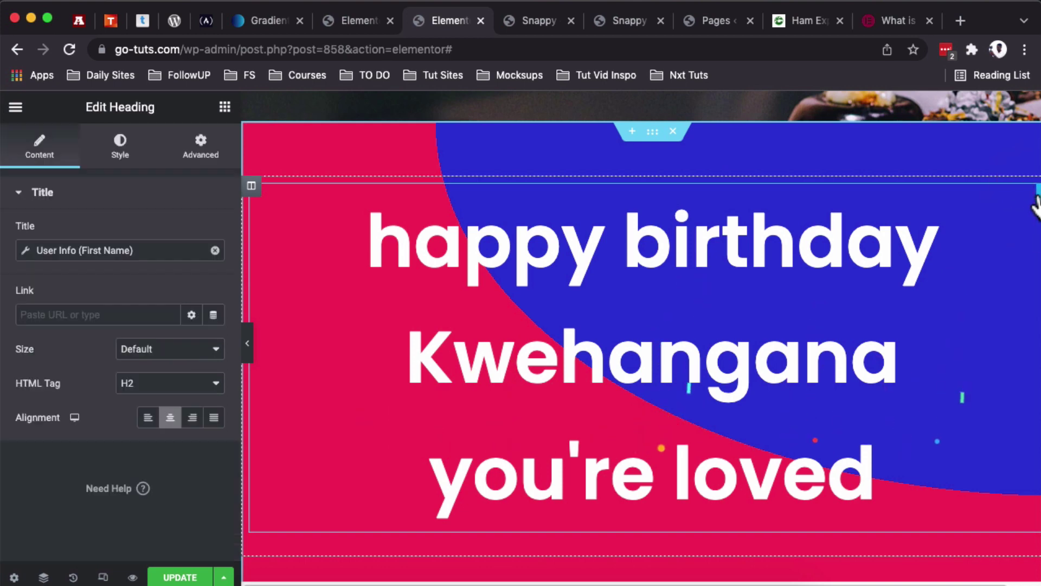
left_click(224, 106)
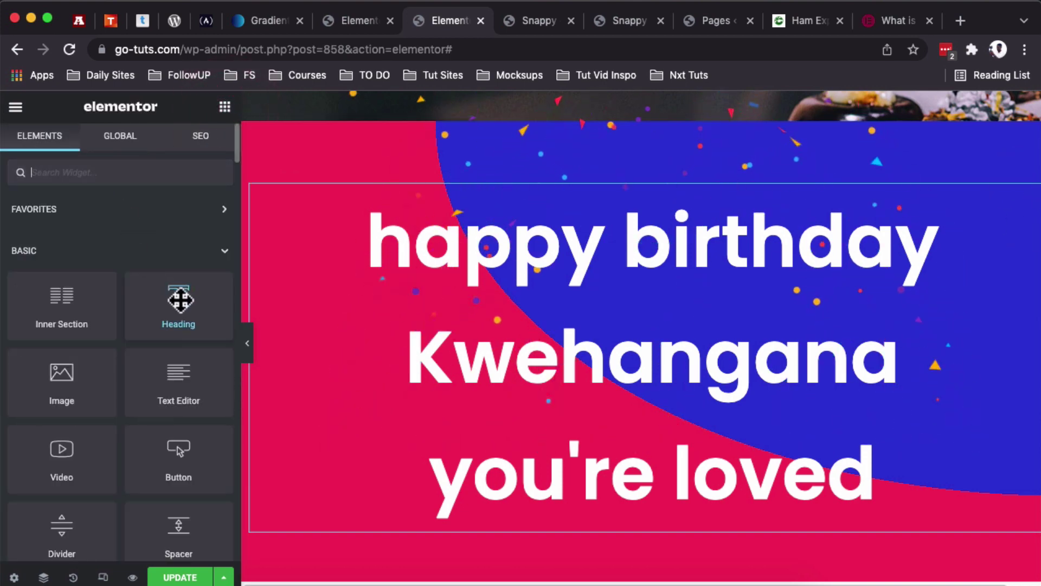
left_click_drag(179, 295, 425, 209)
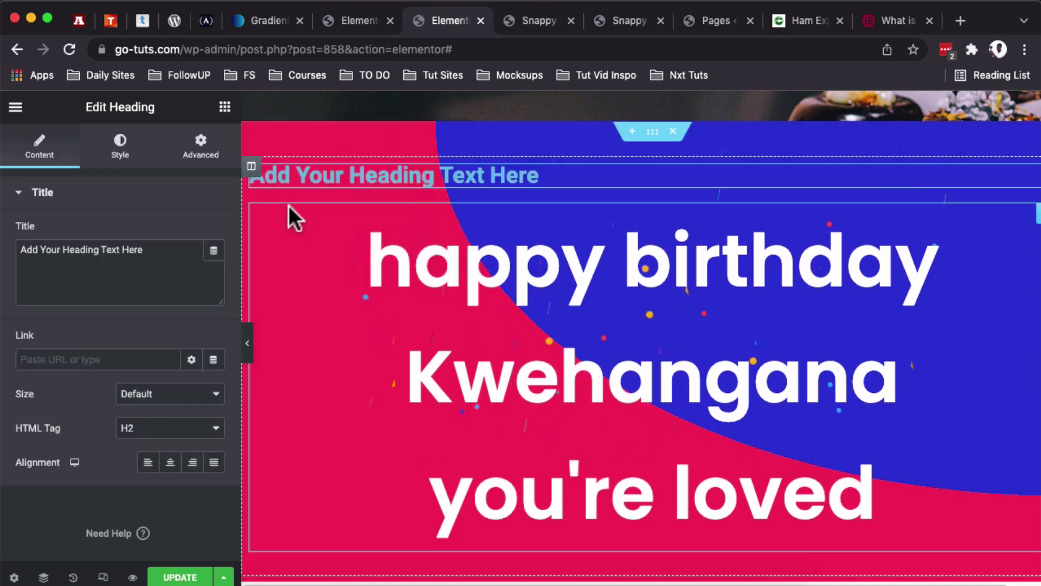
left_click(214, 251)
left_click(214, 250)
left_click(214, 250)
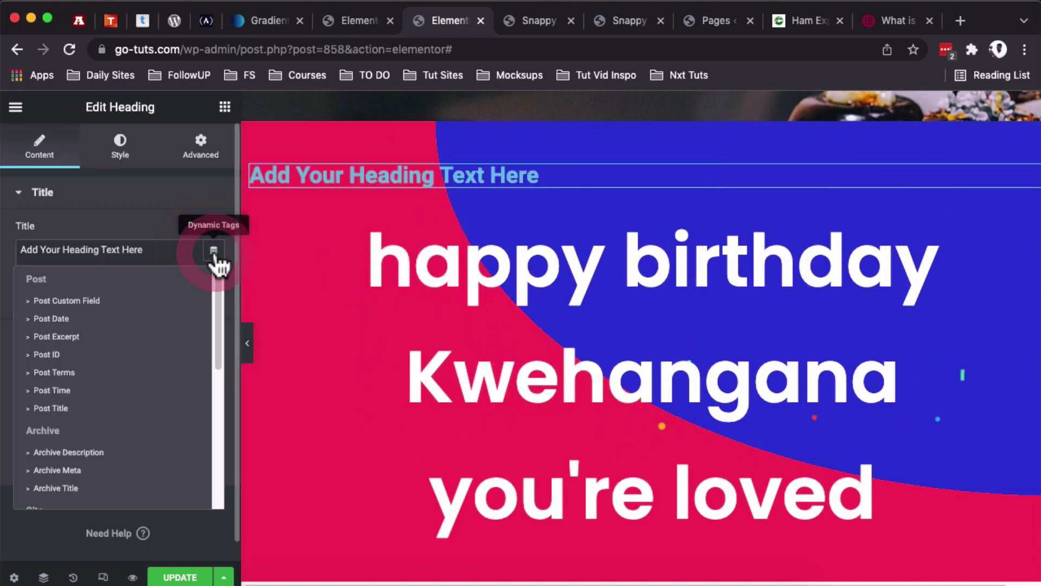
scroll(108, 451, "down", 8)
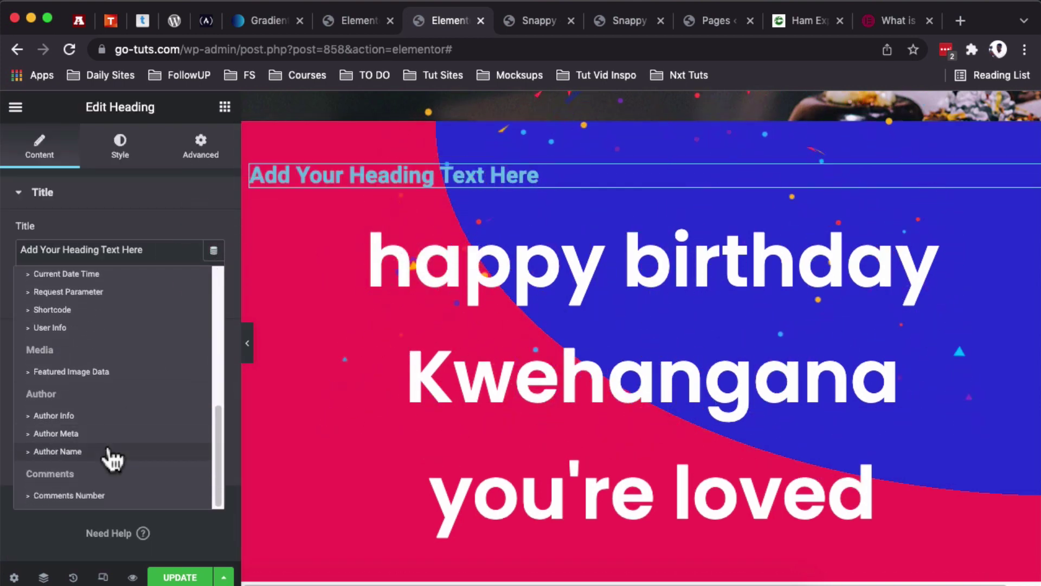
left_click(117, 327)
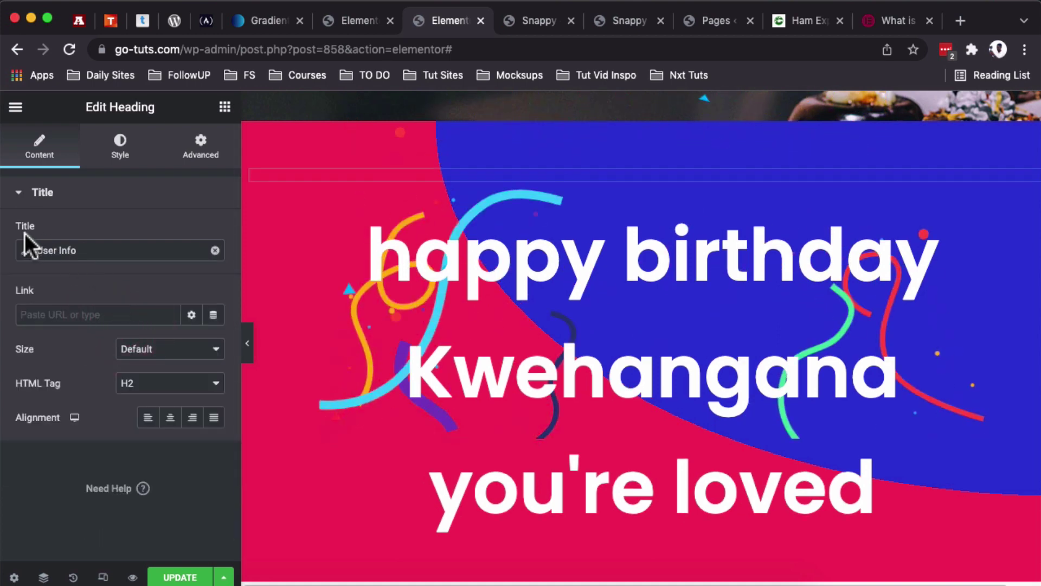
- Set the User Info tag's field to First Name and expand its advanced text options
left_click(25, 251)
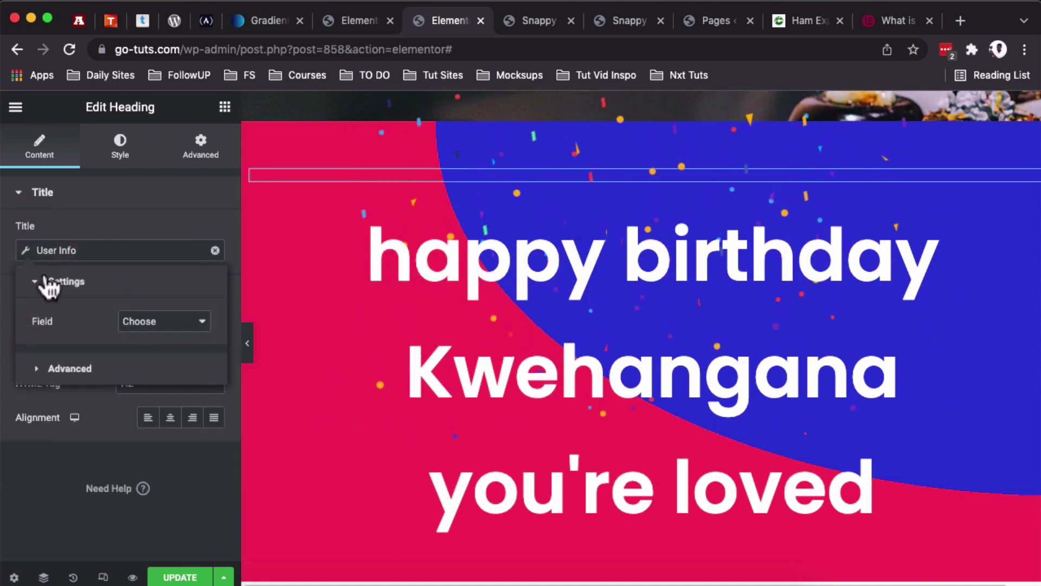
left_click(174, 340)
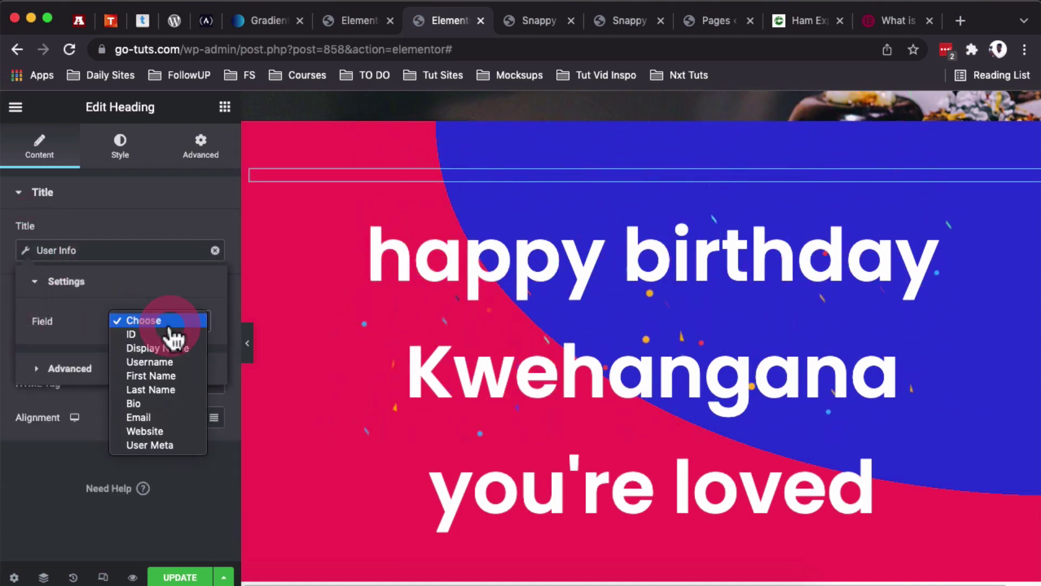
left_click(182, 378)
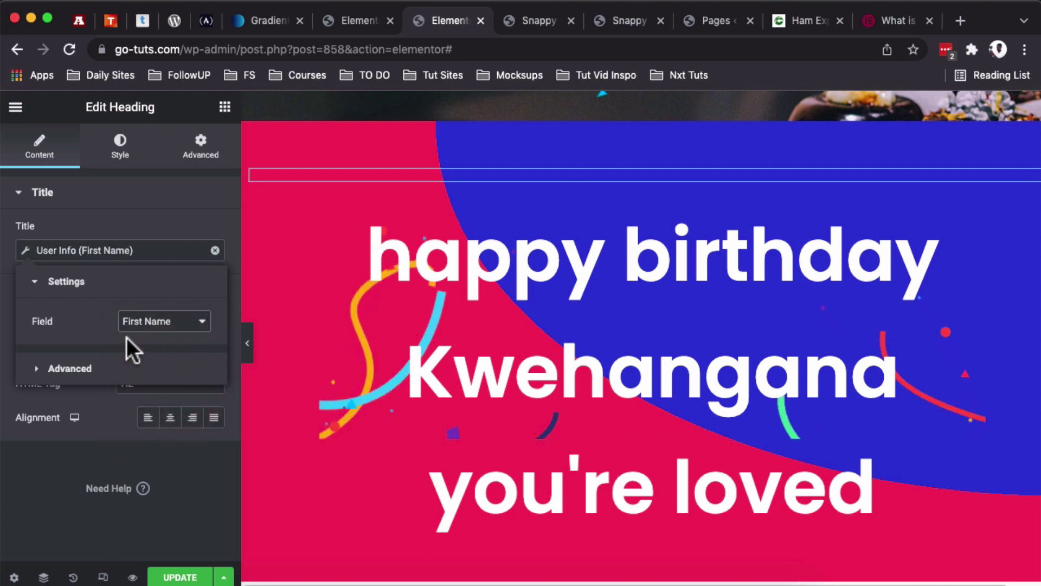
left_click(62, 368)
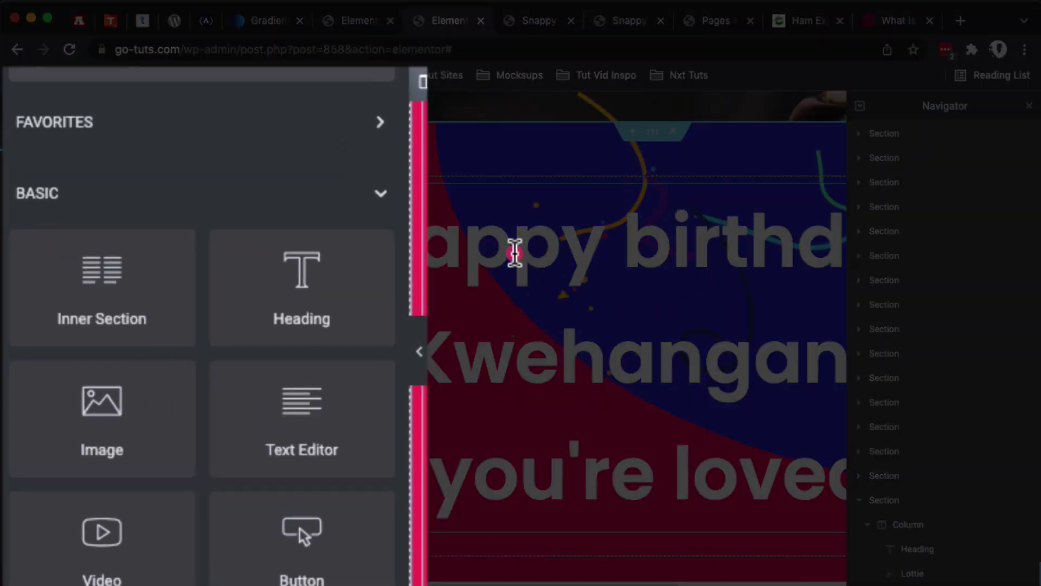
- On the greeting heading, keep First Name and use Before 'happy birthday' and After 'you're loved'
left_click(516, 249)
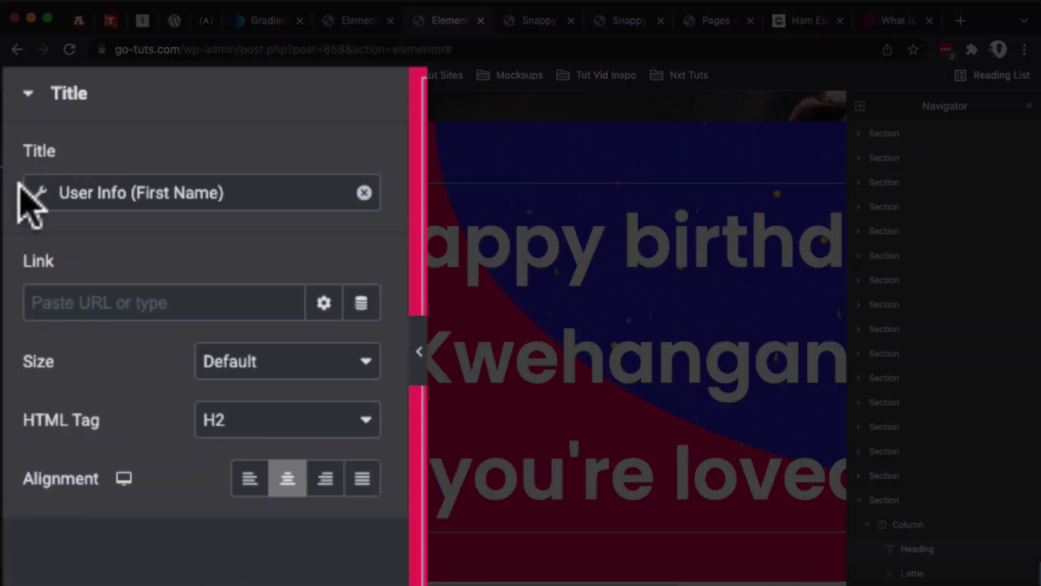
left_click(45, 194)
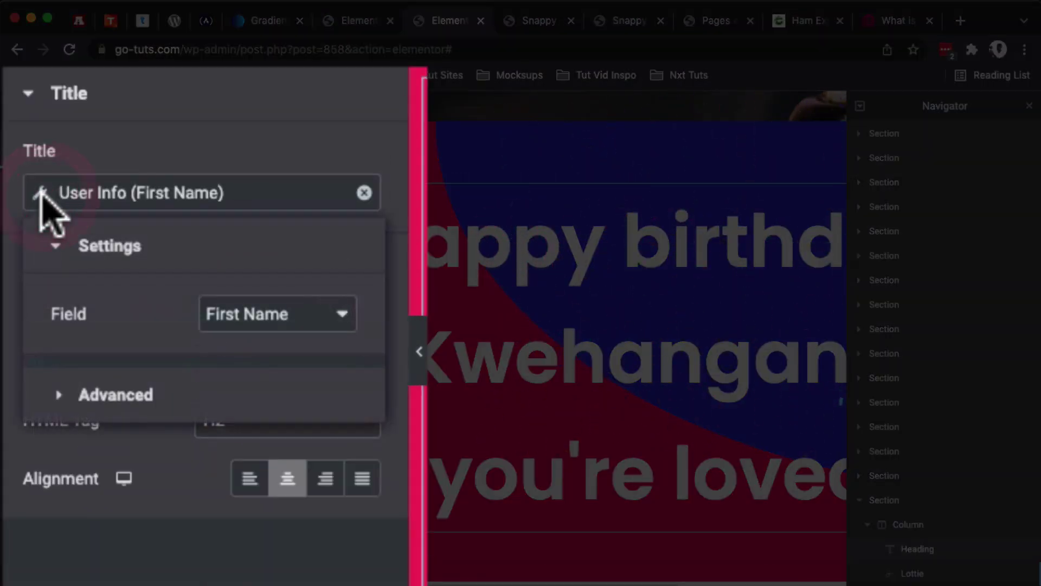
left_click(210, 314)
left_click(217, 313)
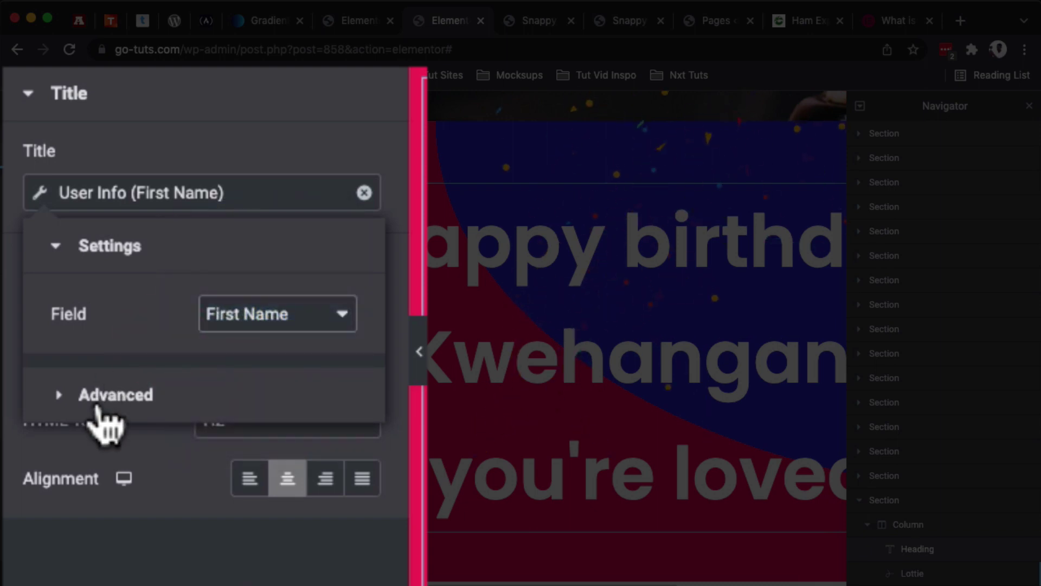
left_click(97, 404)
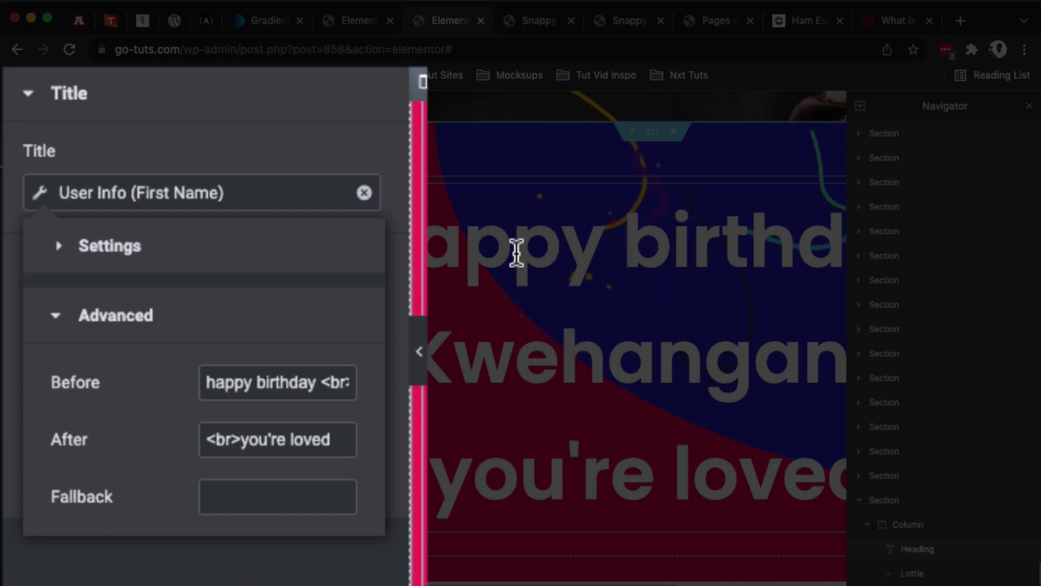
left_click_drag(316, 384, 356, 390)
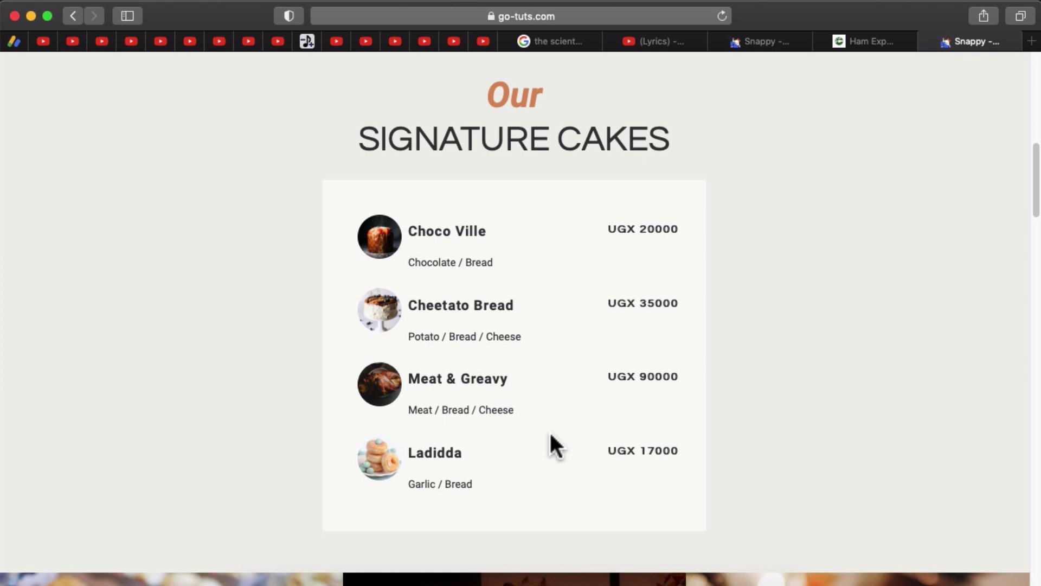
- Scroll the Bakery Cafe page up to the 'Taste All Fresh Bread & Cookies' hero banner
scroll(526, 329, "up", 10)
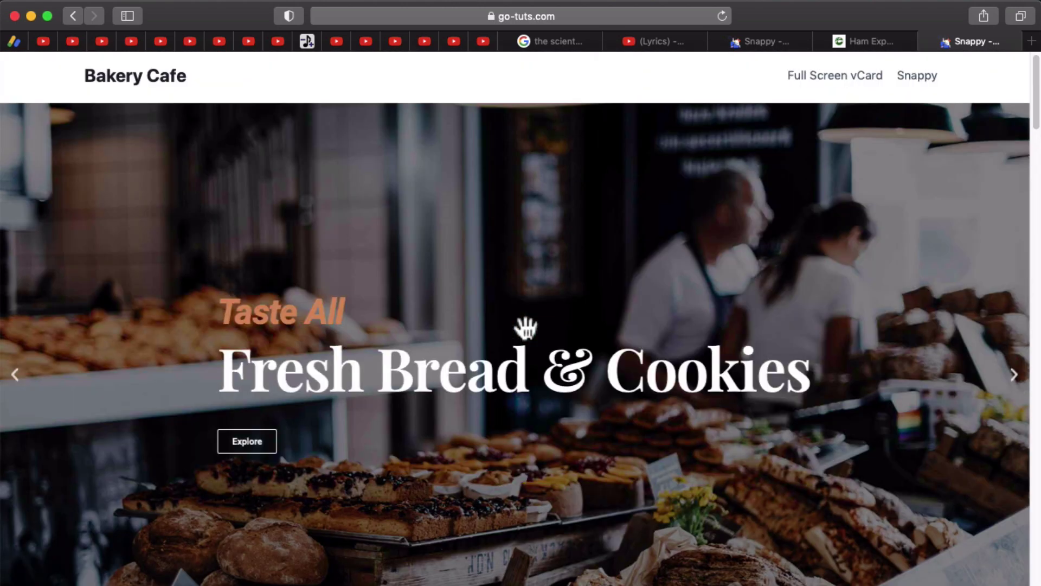